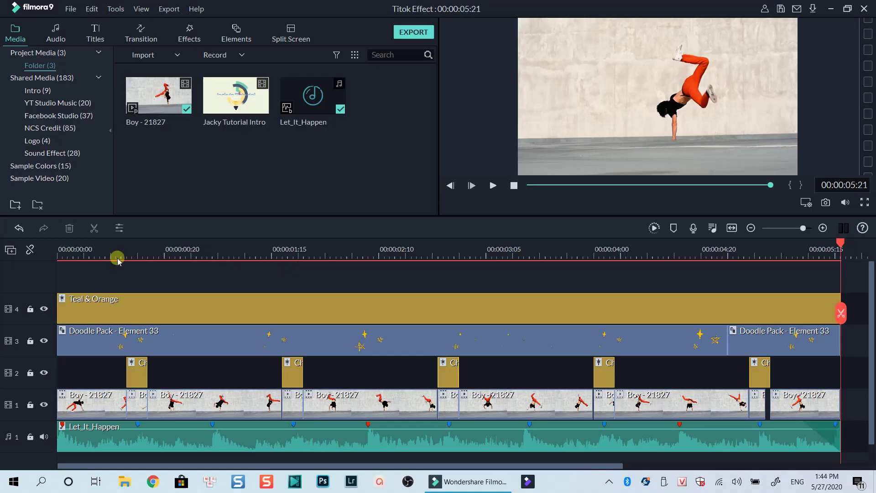
Replay the old edit from the start, then delete all its clips from the timeline.
click(60, 252)
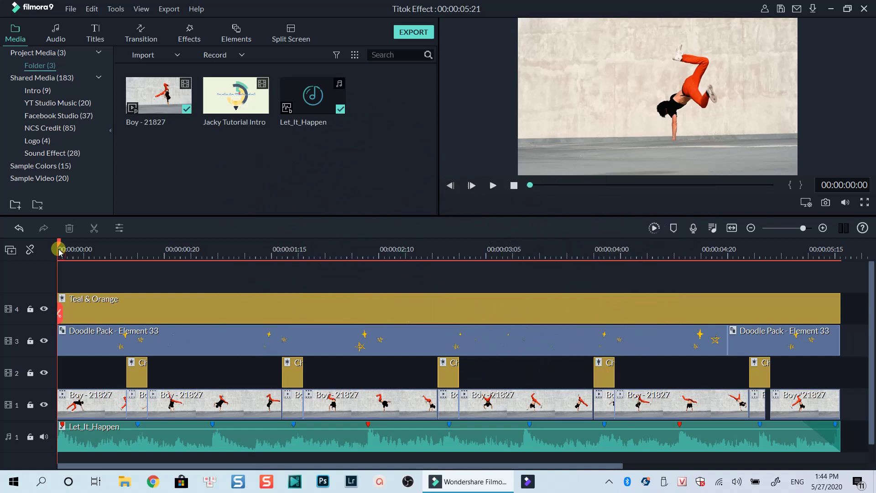
key(space)
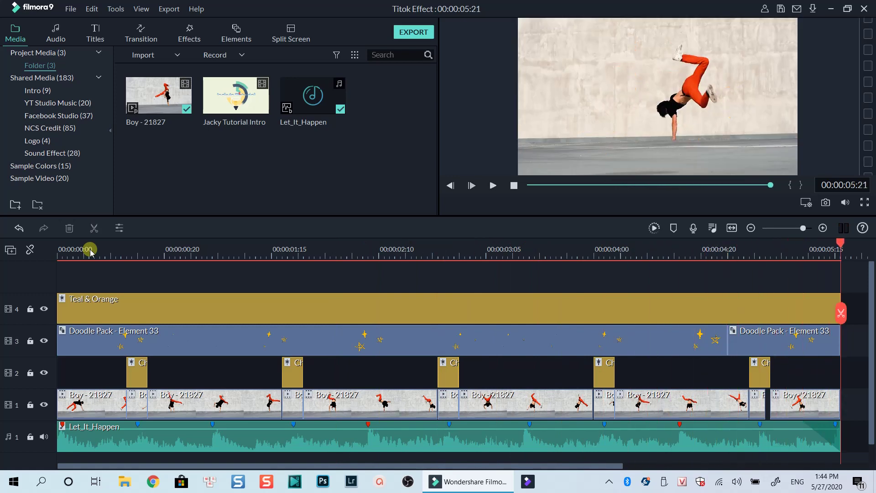
click(215, 304)
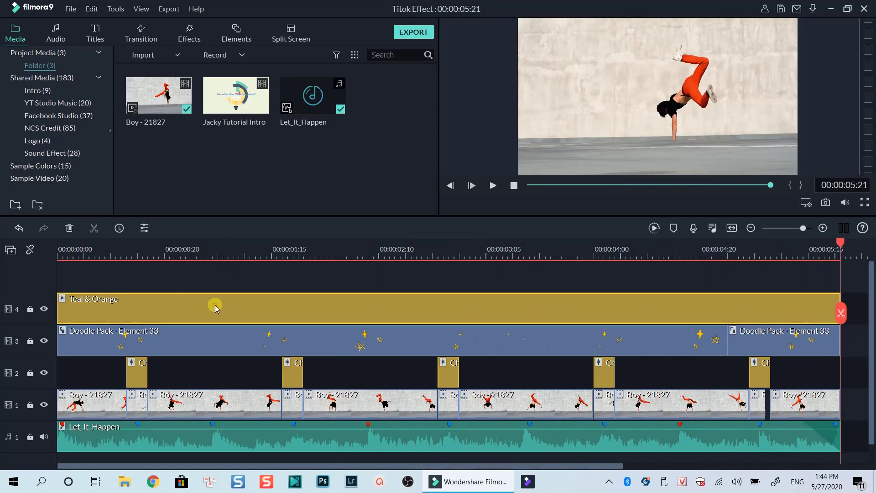
key(ctrl+a)
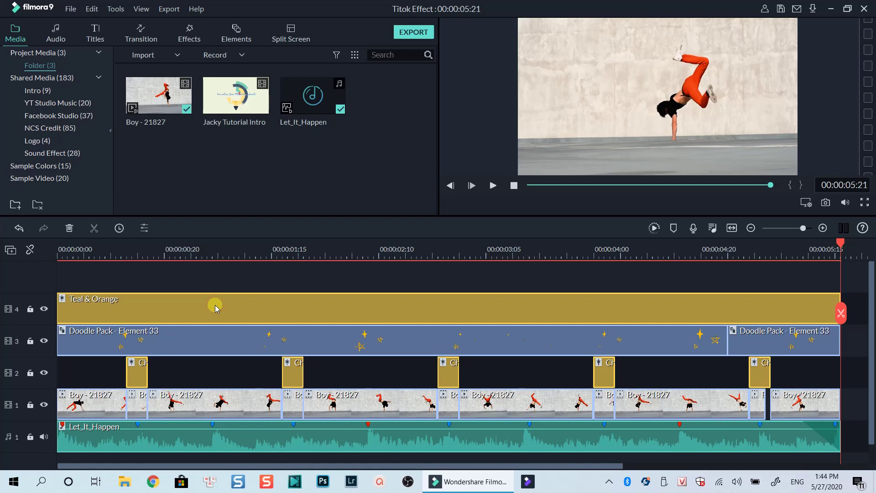
key(Delete)
Place Boy - 21827 on video track 2, keep 1920x1080 25fps, and render a preview.
click(212, 320)
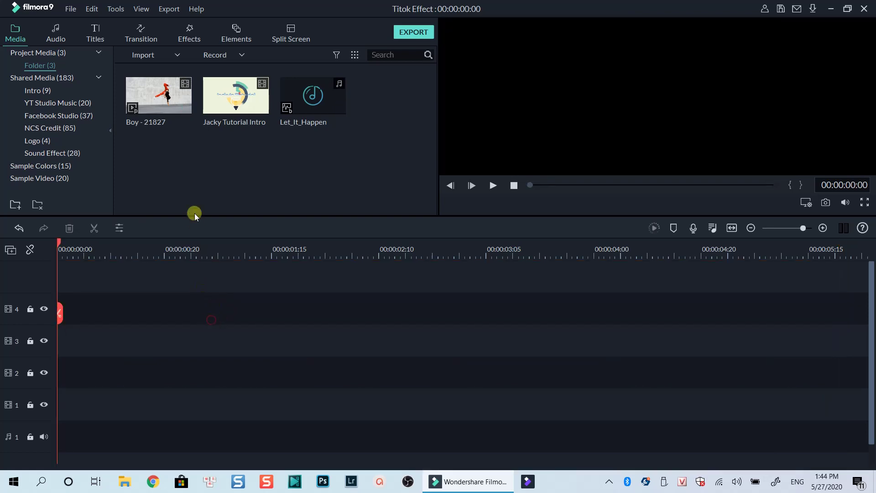
mouse_move(158, 96)
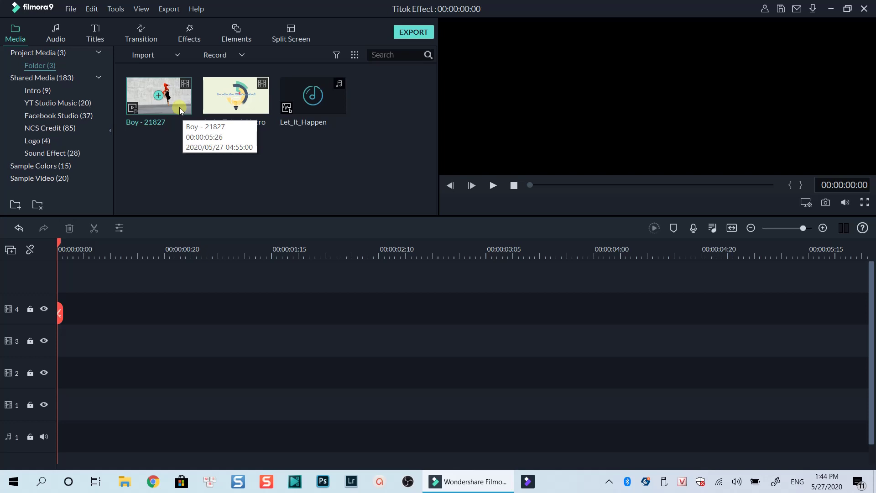
drag(181, 110, 56, 386)
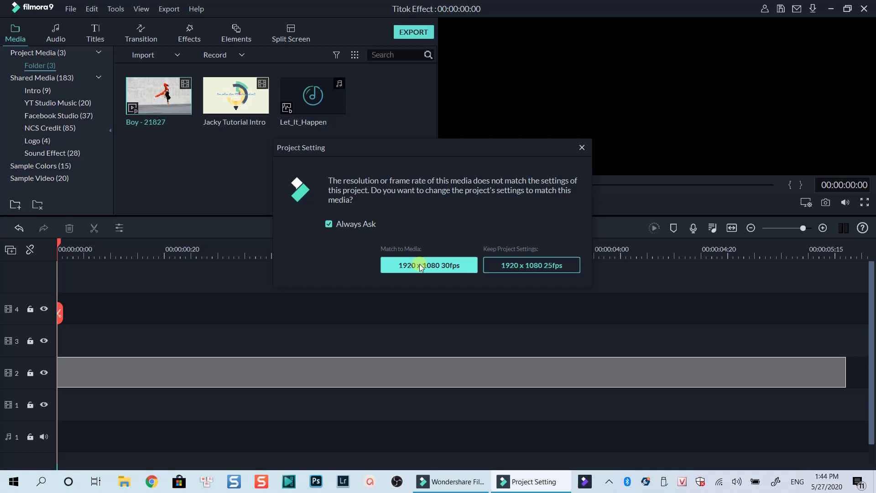
click(512, 262)
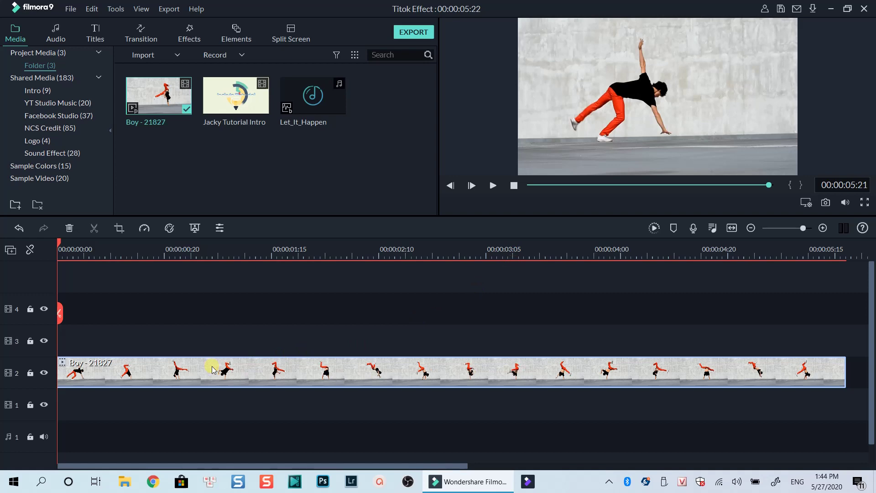
click(655, 228)
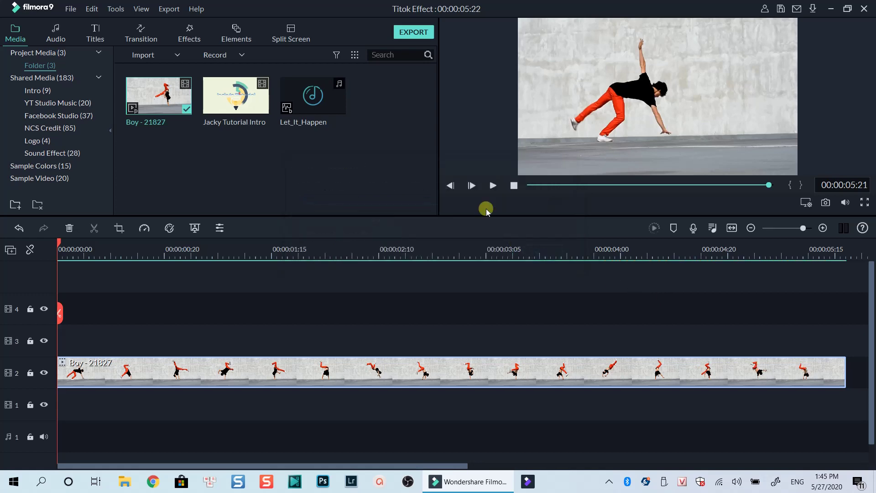
Run Beat Options on Let_It_Happen, put it on audio track 1, and delete empty tracks.
click(336, 108)
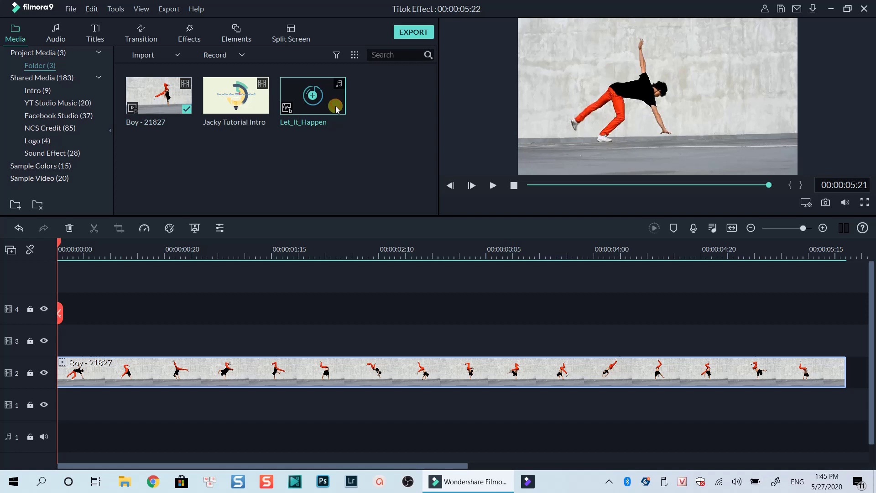
right_click(336, 107)
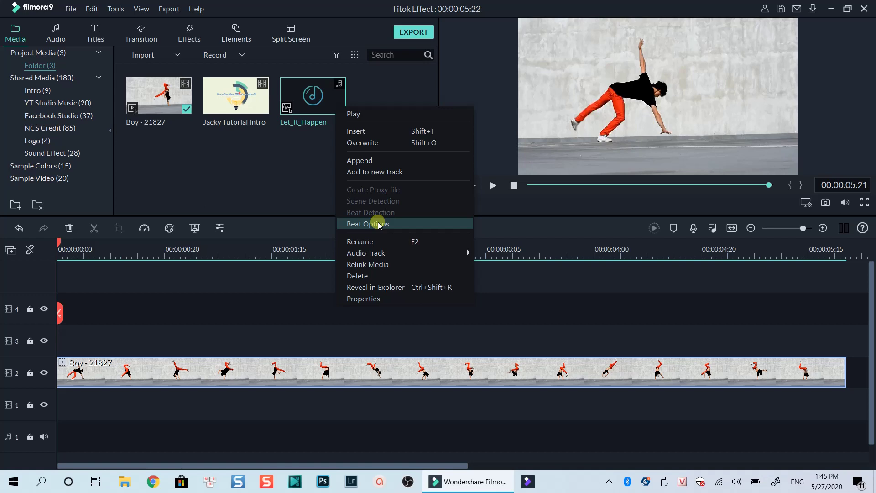
click(329, 174)
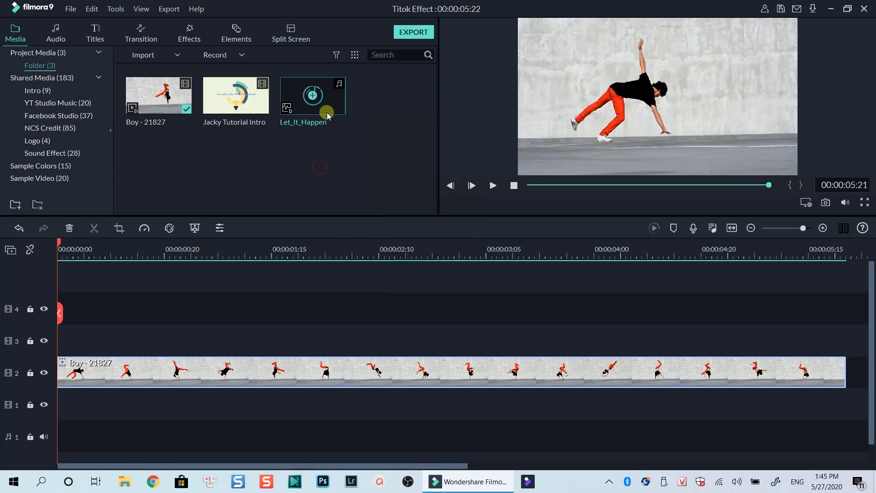
mouse_move(325, 111)
mouse_down()
mouse_move(206, 333)
mouse_move(62, 405)
mouse_up()
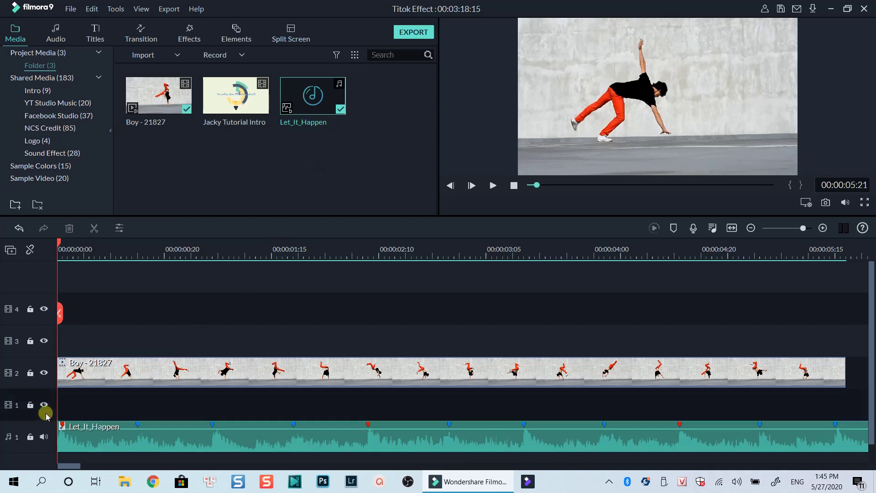
right_click(66, 406)
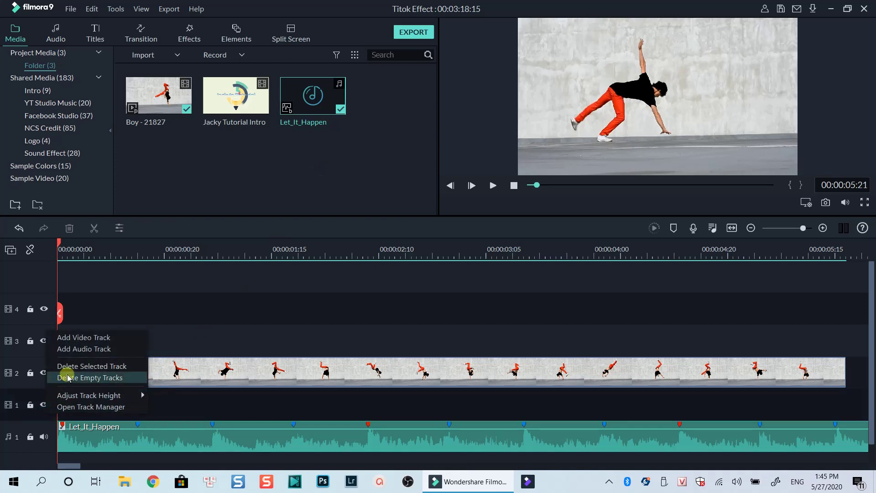
click(65, 377)
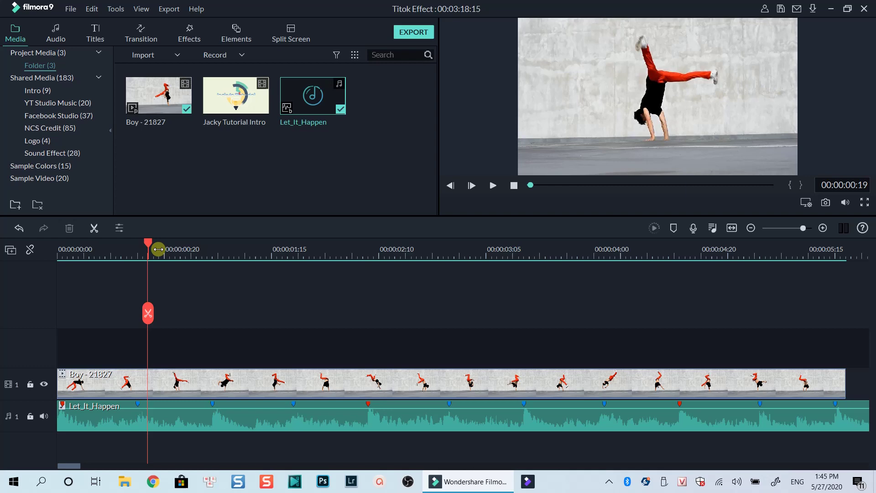
Add ruler markers at the song's beats near 0:15, 1:19, 2:23, 4:04 and 5:08.
drag(149, 244, 141, 249)
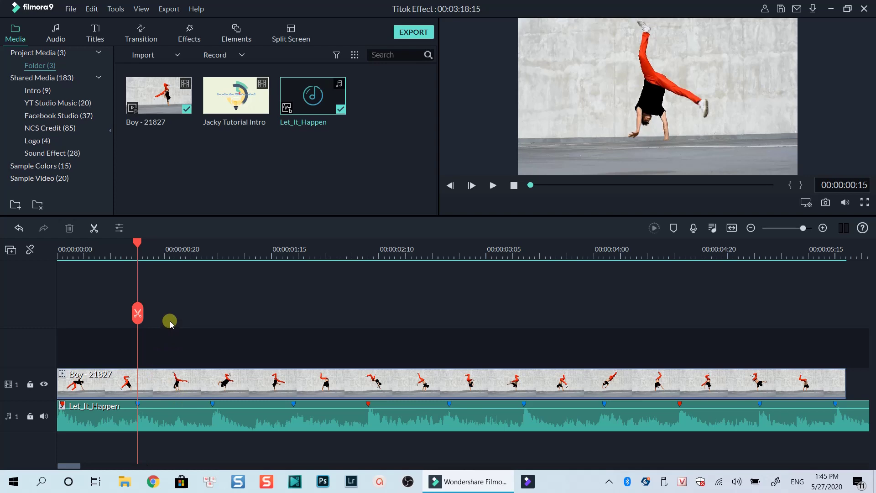
key(space)
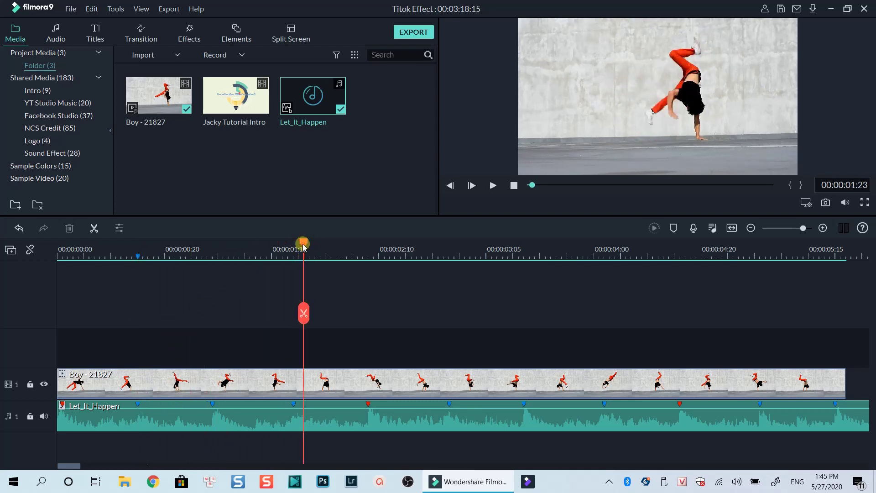
drag(303, 245, 293, 244)
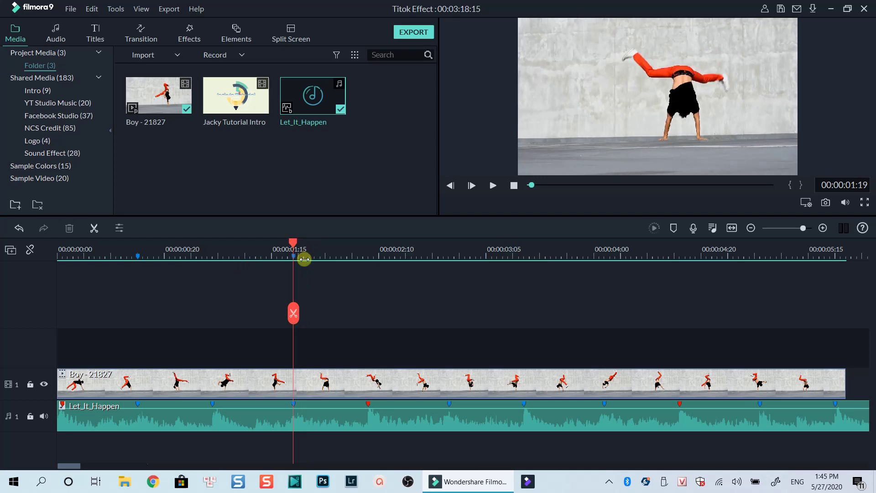
key(space)
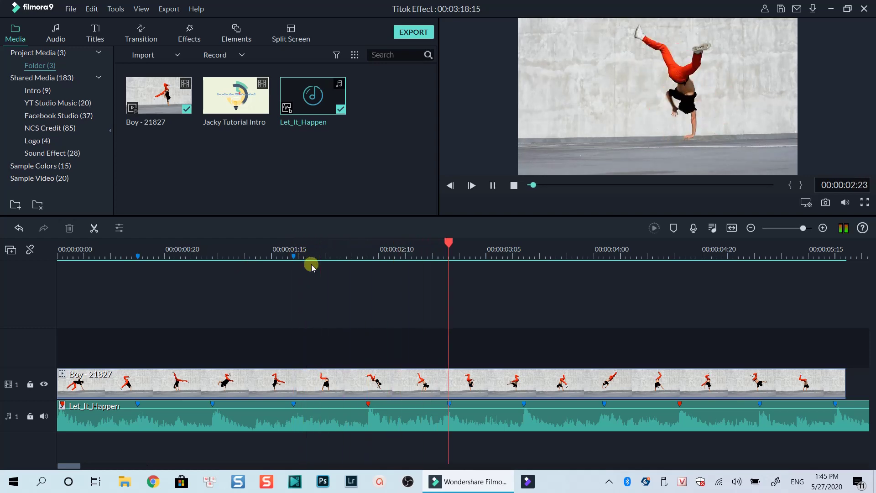
drag(465, 239, 453, 245)
key(space)
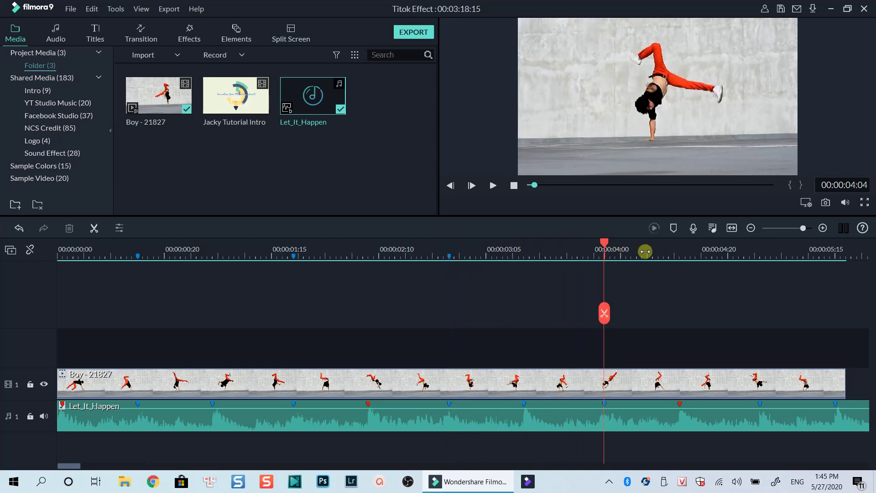
key(space)
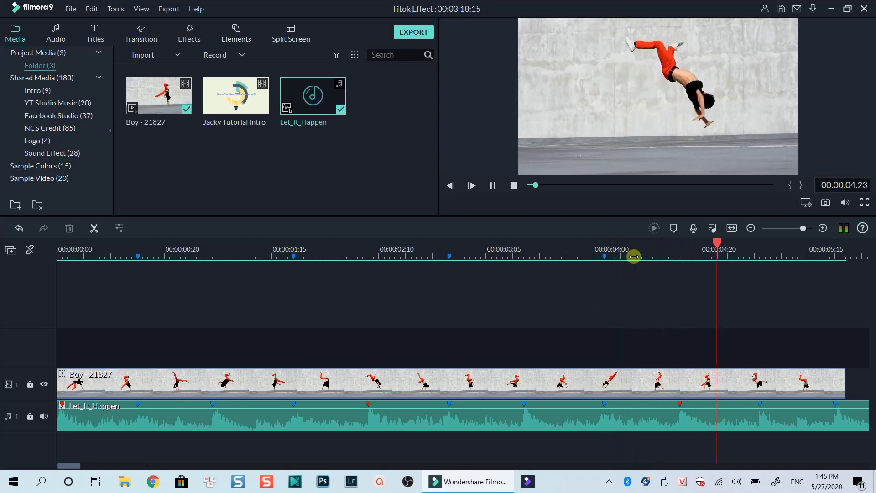
key(space)
key(m)
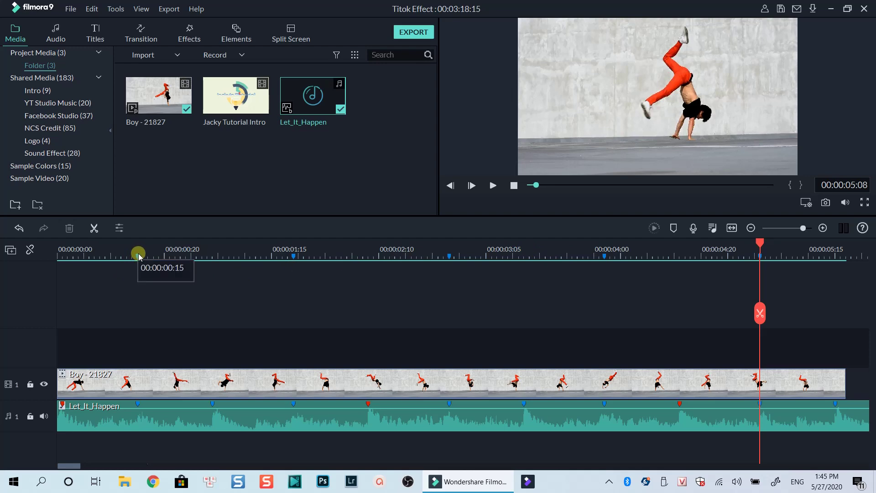
ctrl+scroll(149, 249, up, 1)
ctrl+scroll(553, 245, up, 1)
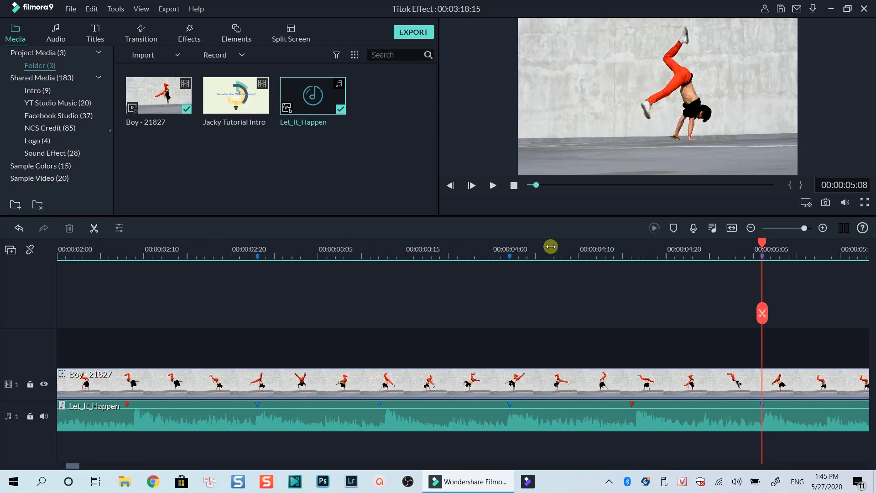
ctrl+scroll(733, 244, up, 1)
ctrl+scroll(502, 248, up, 1)
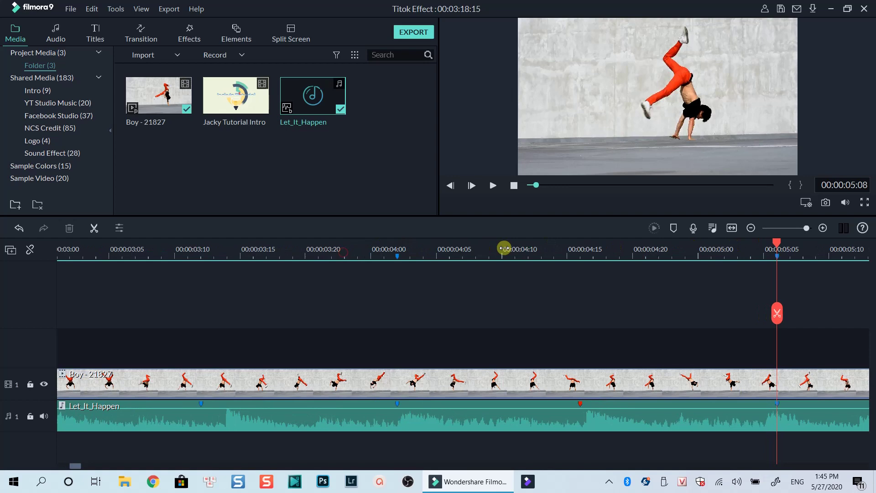
ctrl+scroll(702, 249, up, 1)
Cut the Boy clip at 13 frames, two frames before the 15-frame beat.
click(550, 254)
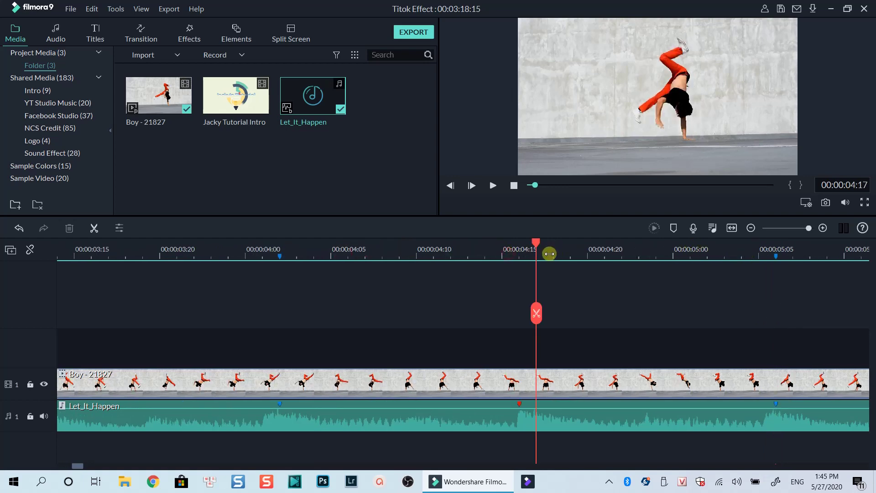
key(Home)
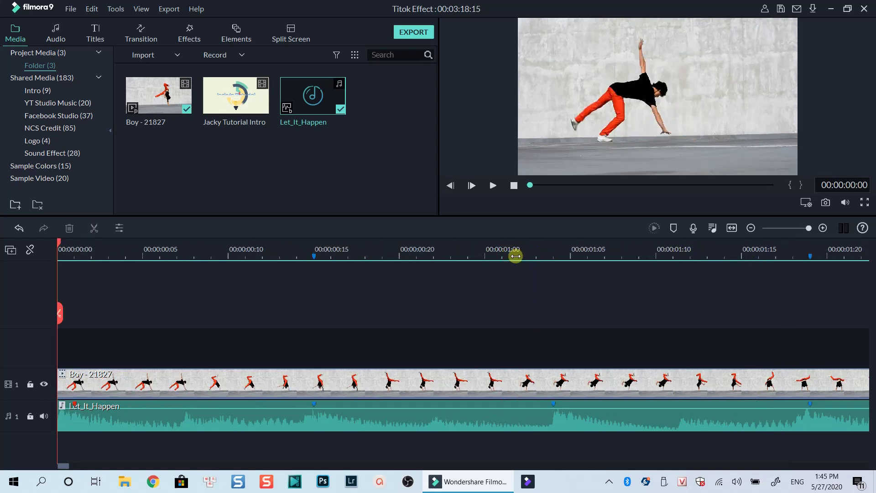
click(315, 248)
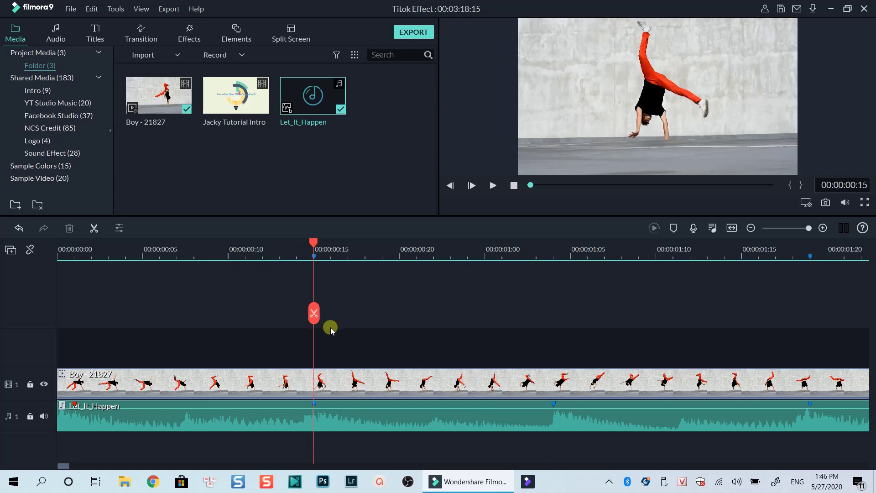
key(Left)
key(Left)
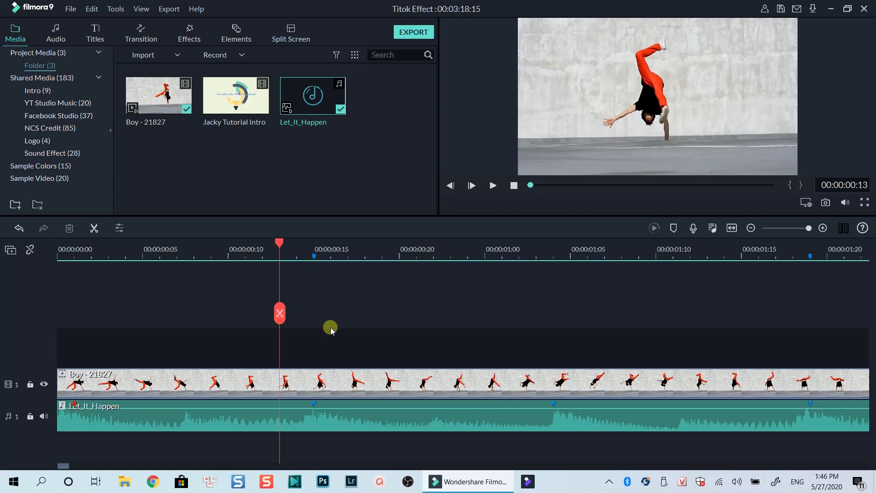
click(294, 380)
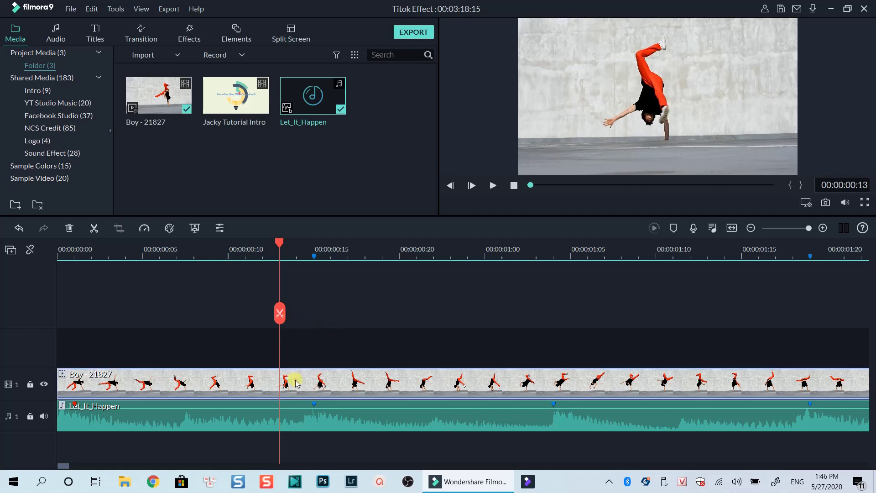
click(280, 315)
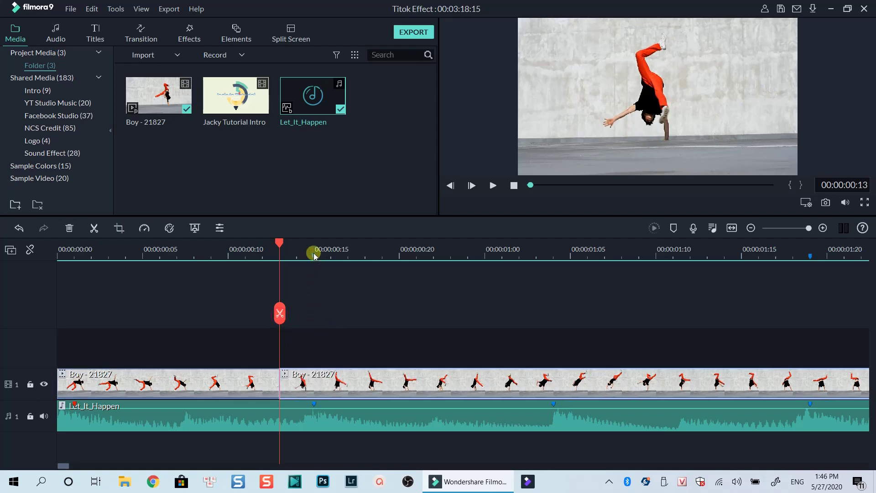
key(space)
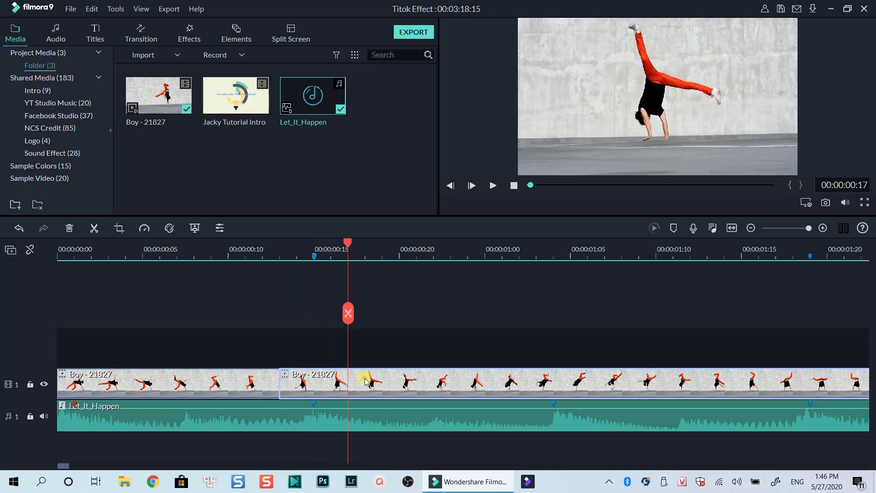
Split the Boy clip at 17 frames and at the following beat points.
click(347, 313)
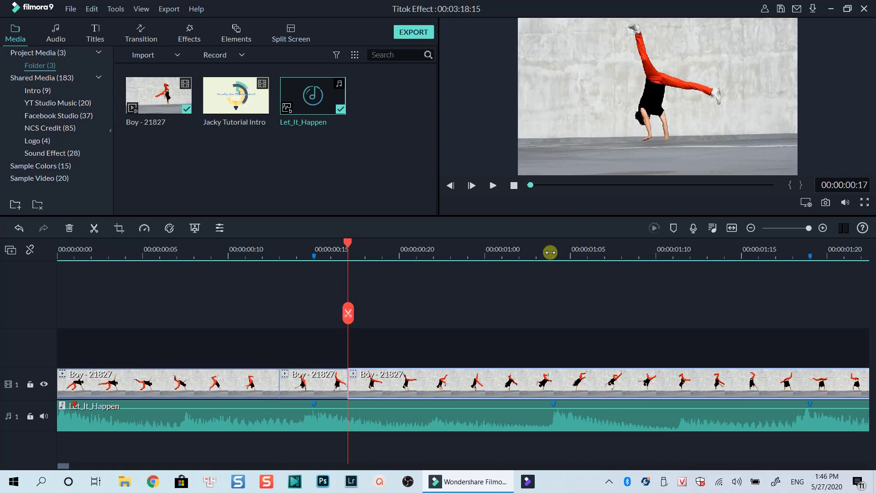
mouse_move(551, 253)
mouse_down()
mouse_move(569, 312)
mouse_move(525, 308)
mouse_up()
click(585, 312)
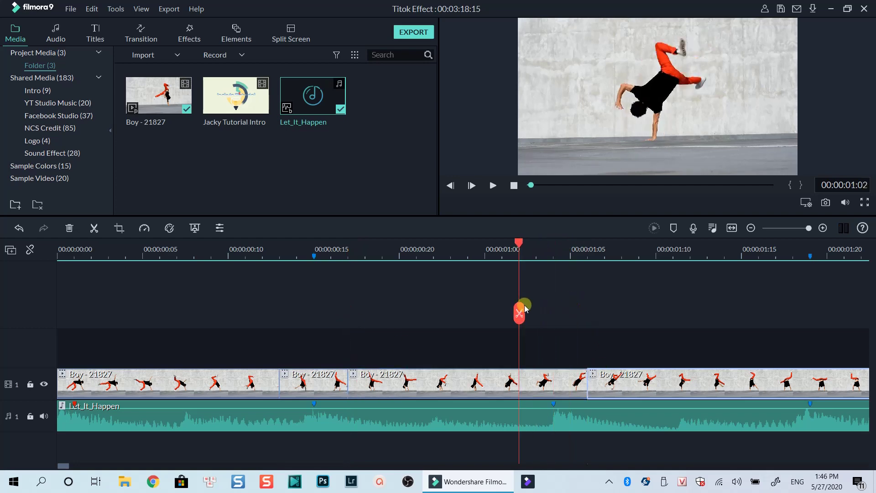
click(522, 309)
drag(808, 252, 843, 388)
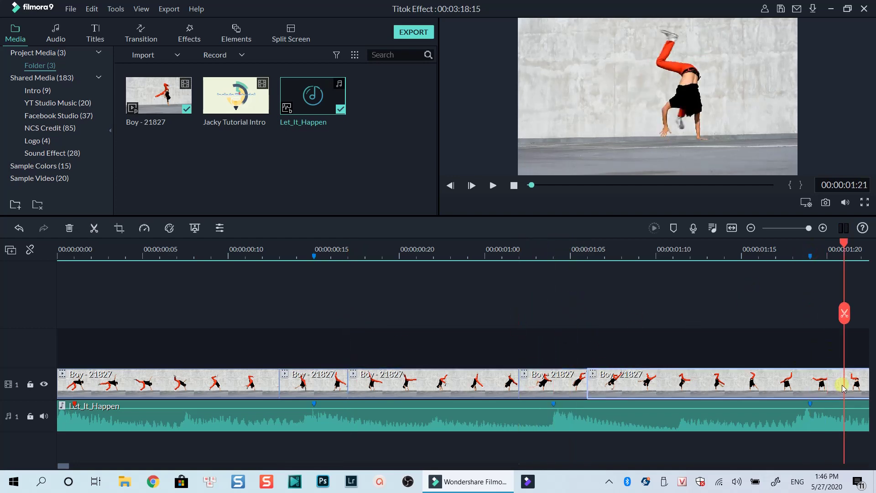
drag(844, 313, 774, 313)
Zoom the timeline and cut the clip at the beats around three seconds.
click(732, 228)
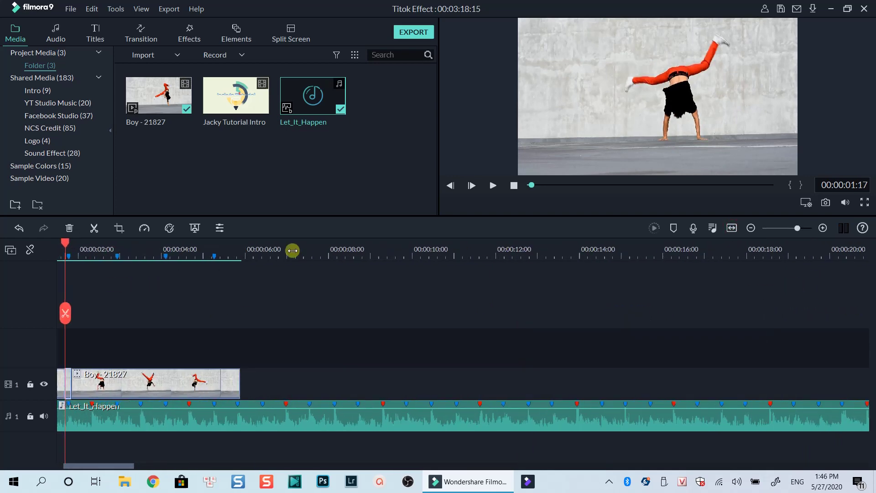
drag(146, 248, 388, 252)
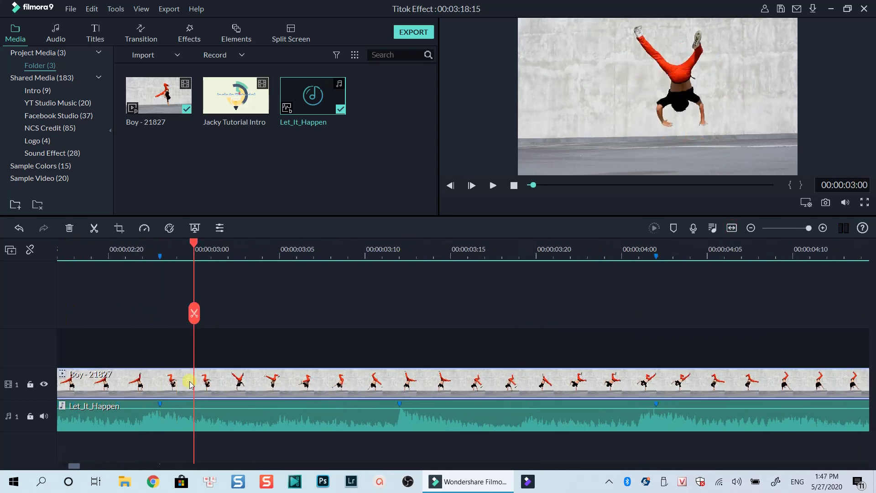
click(194, 313)
drag(194, 313, 125, 313)
click(125, 313)
click(382, 245)
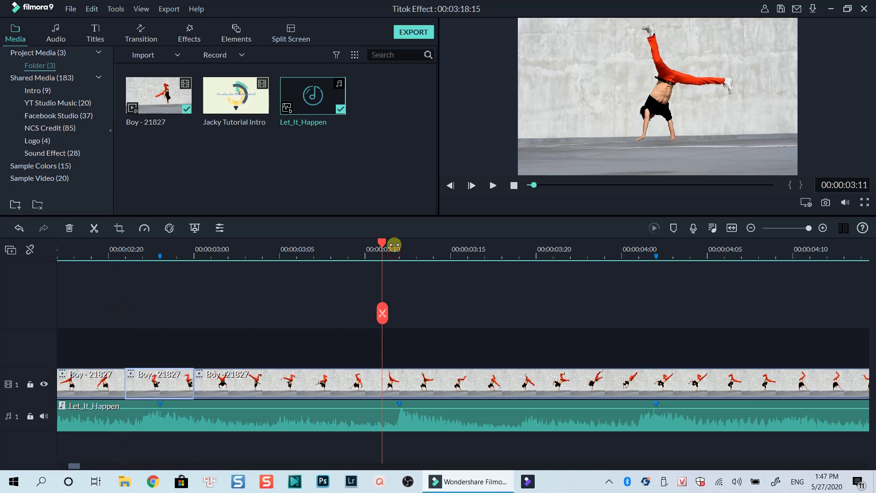
click(399, 385)
click(432, 312)
click(397, 386)
click(365, 317)
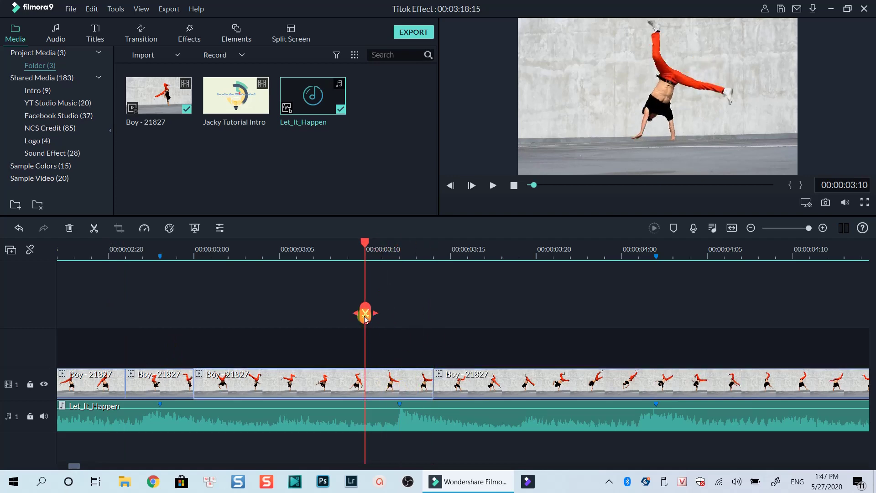
Cut at the four-second beat and delete the leftover footage after five seconds.
drag(655, 248, 689, 248)
click(688, 313)
drag(689, 313, 621, 316)
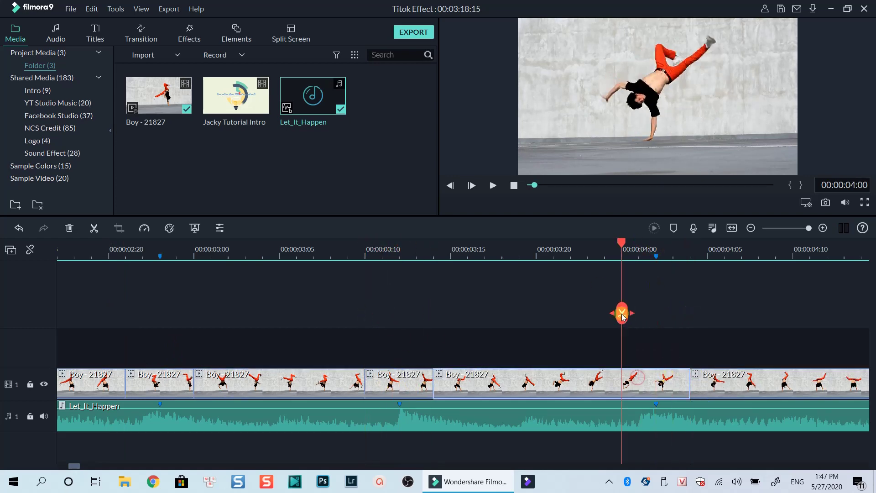
click(658, 358)
drag(73, 466, 78, 465)
drag(655, 248, 690, 248)
click(662, 379)
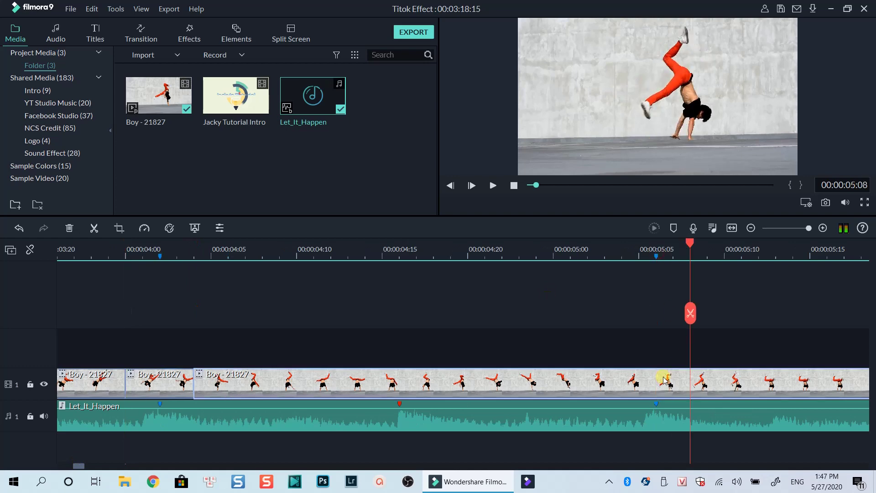
key(Delete)
drag(690, 313, 623, 312)
drag(74, 467, 83, 466)
Shorten the Let_It_Happen clip so it ends at the video's five-second mark.
click(445, 415)
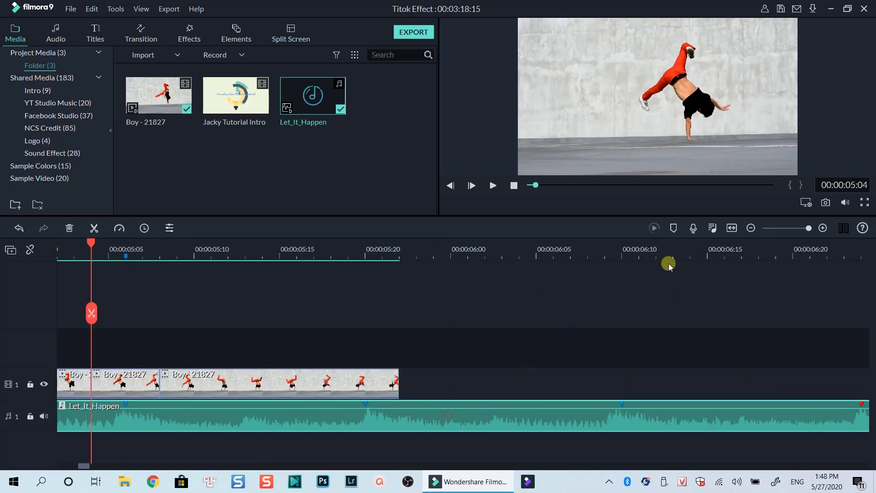
click(731, 230)
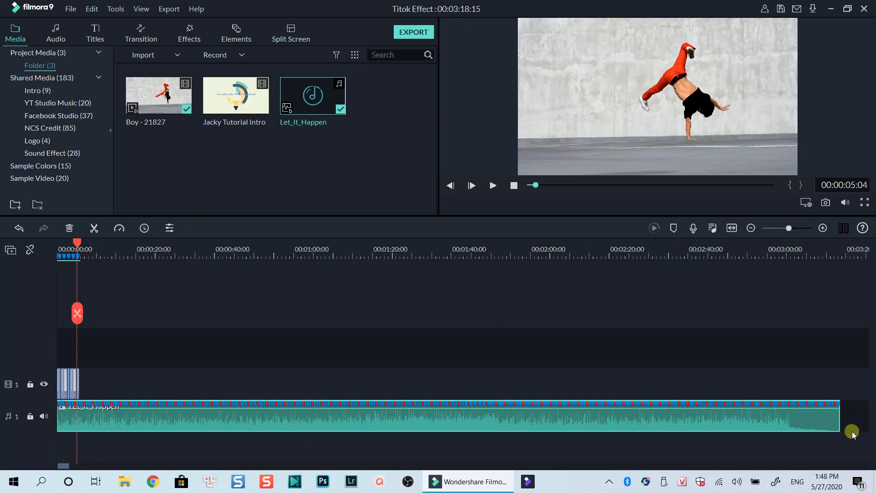
mouse_move(839, 416)
mouse_down()
mouse_move(688, 431)
mouse_move(81, 431)
mouse_up()
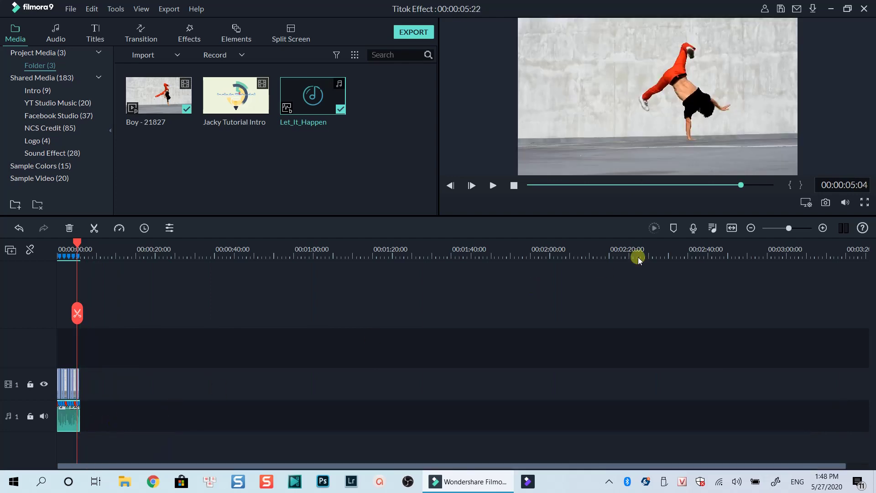
click(731, 228)
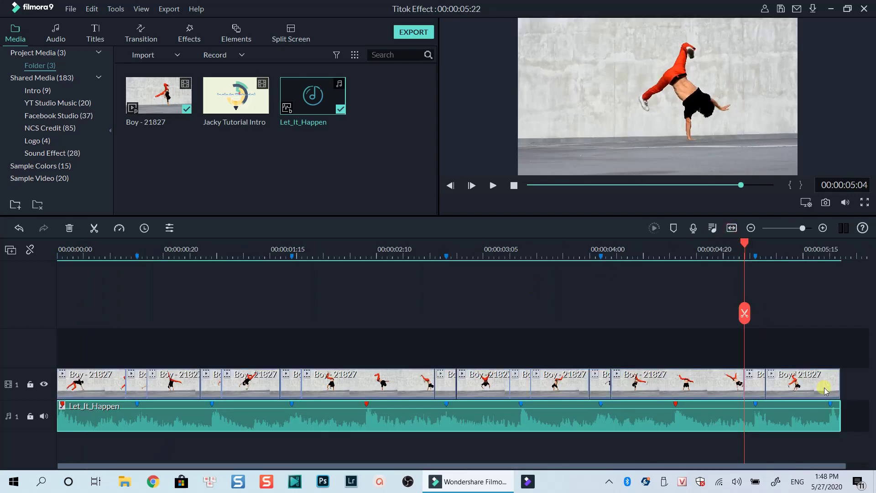
click(667, 411)
click(126, 250)
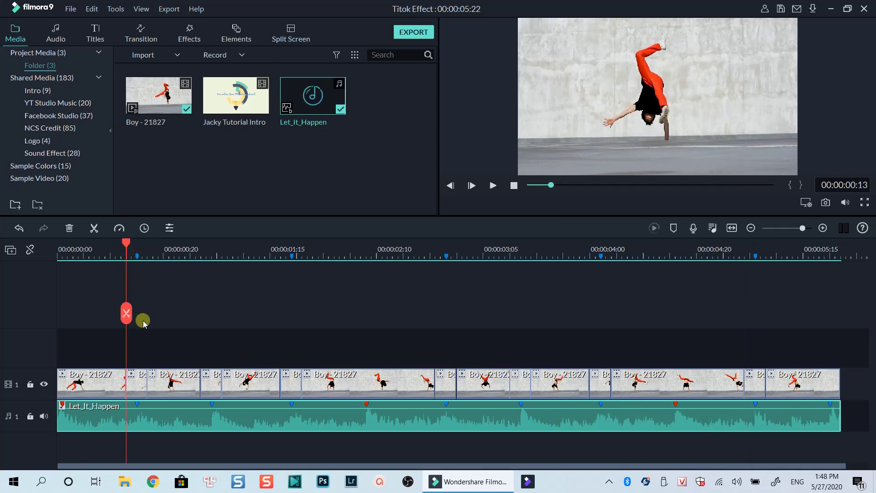
Crop the short clip at 13 frames tighter around the dancer.
click(135, 381)
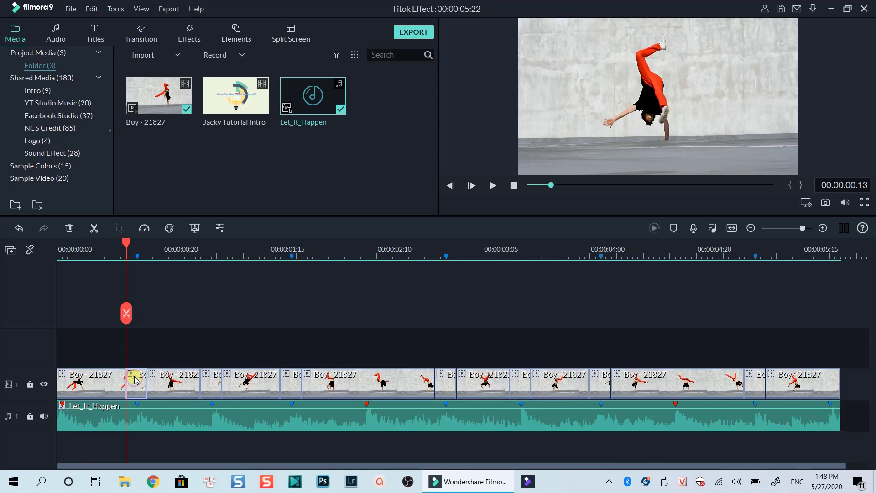
click(119, 229)
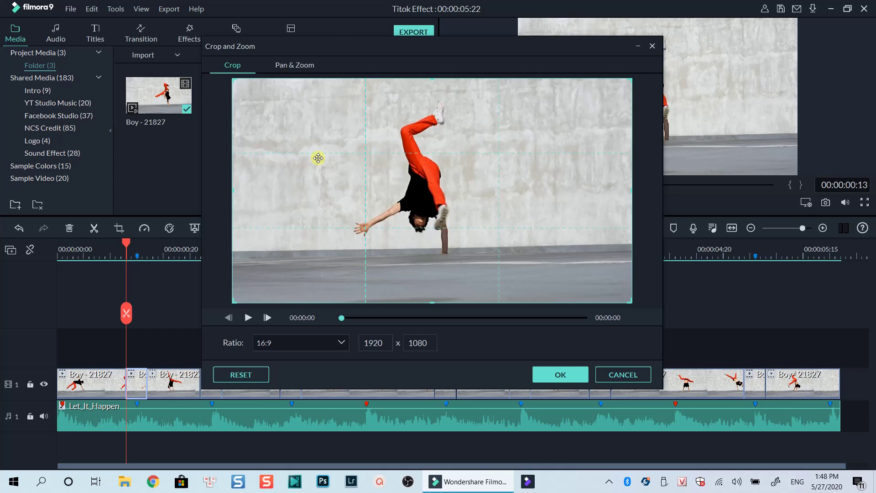
drag(233, 80, 294, 121)
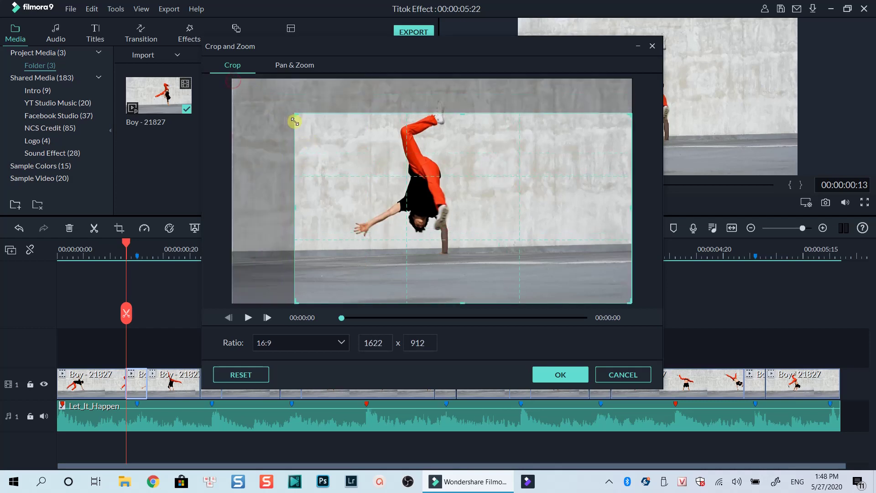
drag(445, 216, 428, 198)
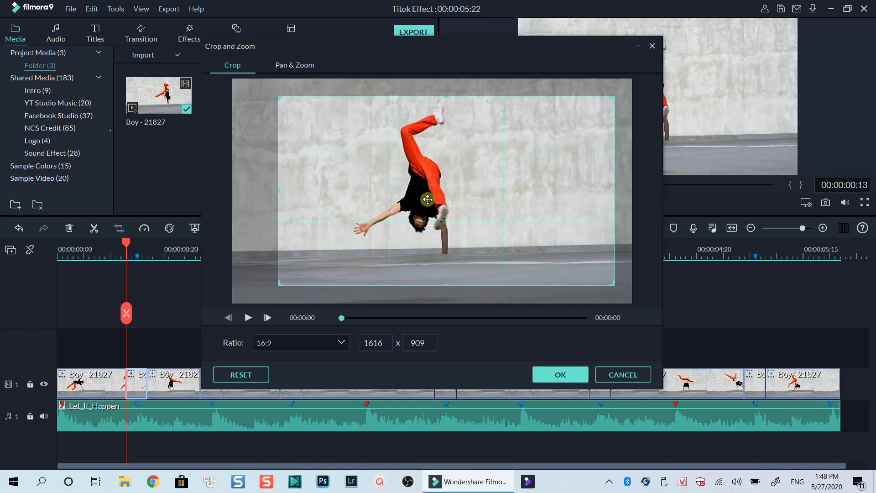
click(536, 374)
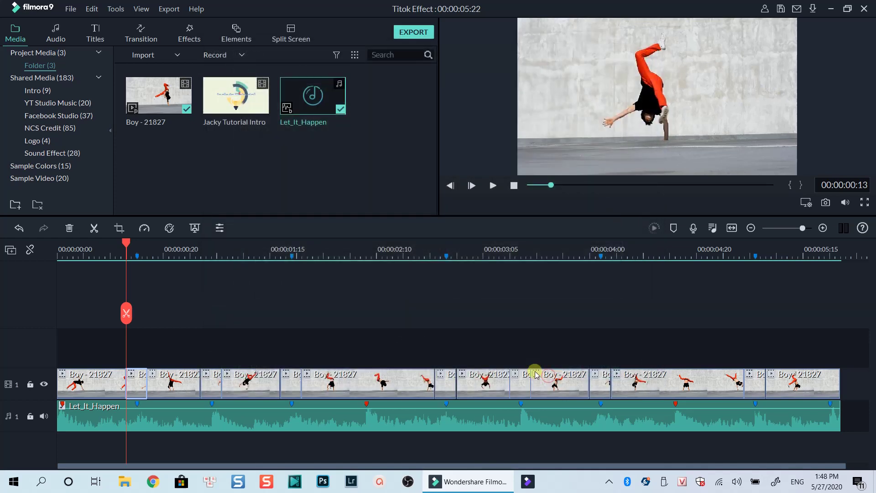
Shrink and shift the crop box on the next short clip near one second.
click(201, 255)
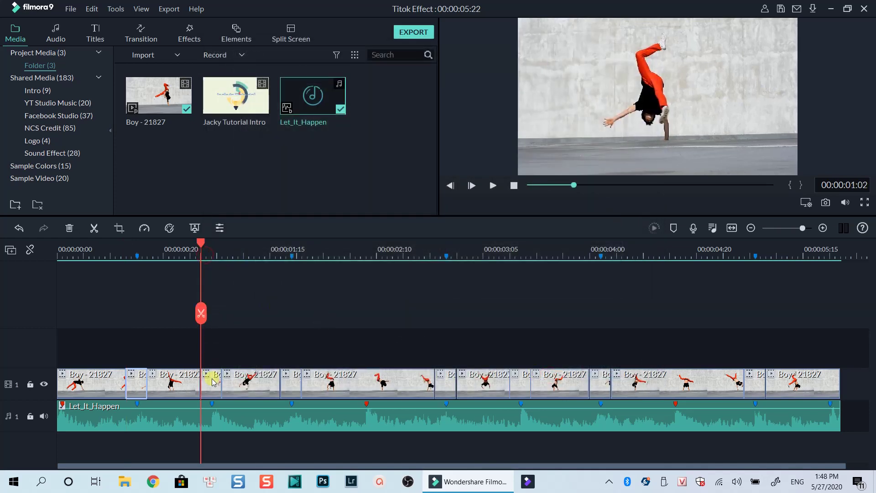
click(119, 230)
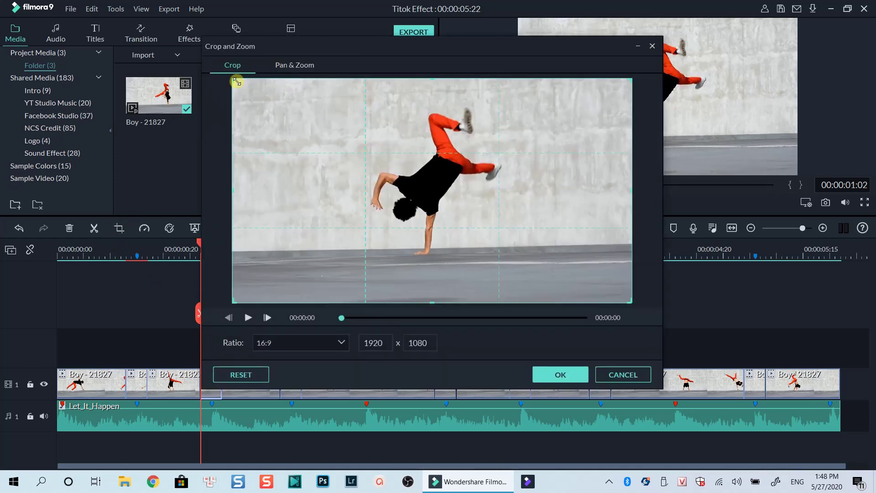
drag(236, 81, 313, 118)
drag(449, 234, 417, 205)
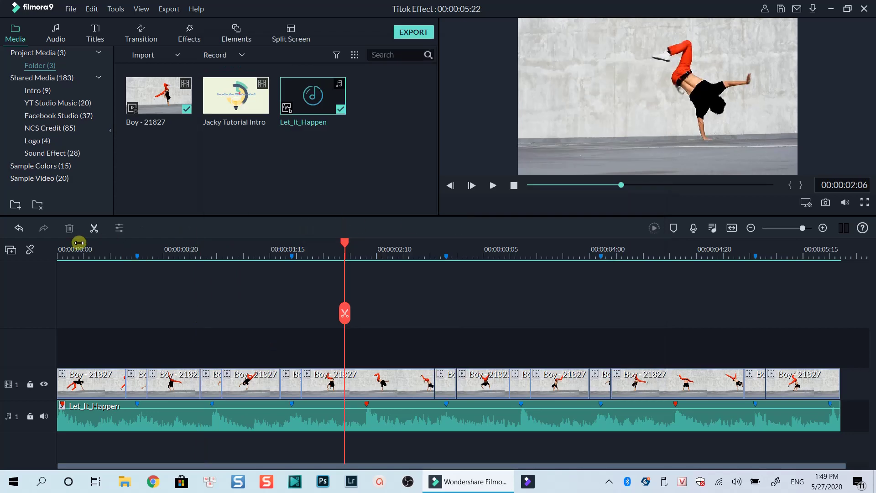
click(62, 249)
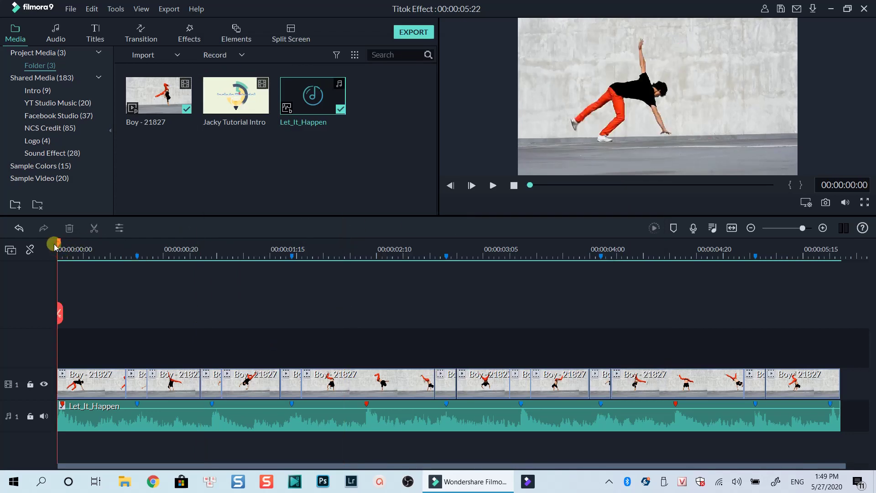
key(space)
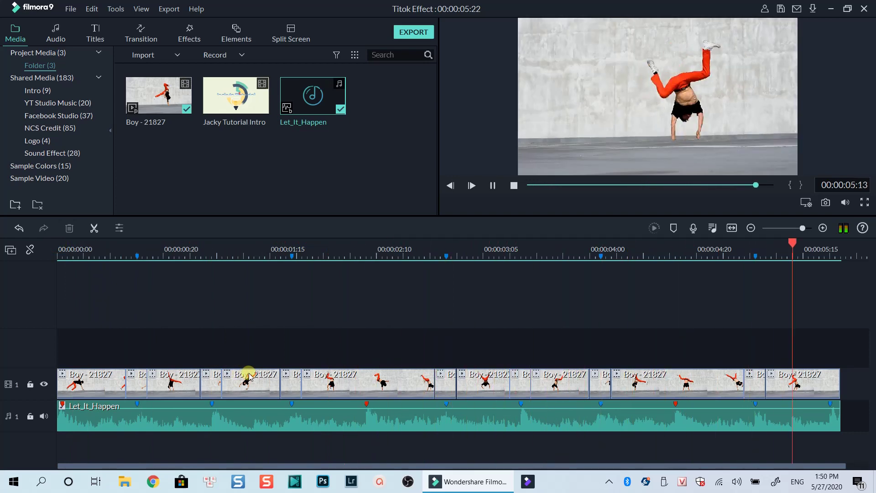
click(63, 251)
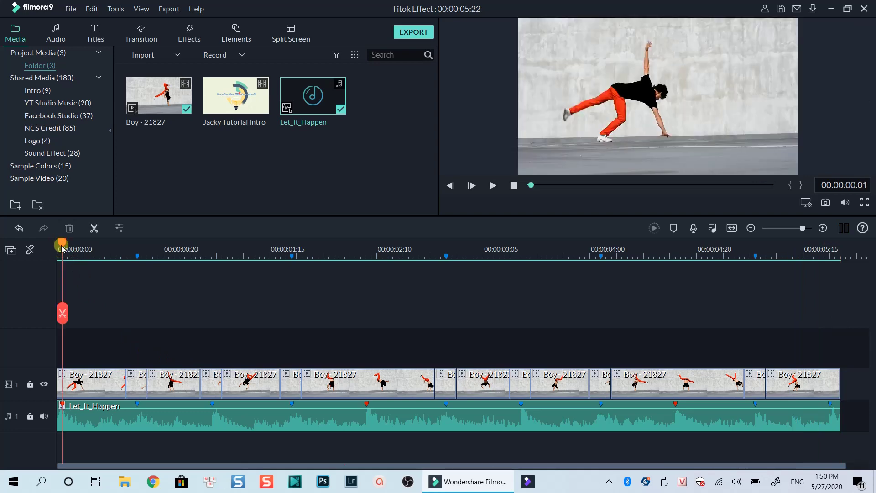
drag(63, 248, 42, 251)
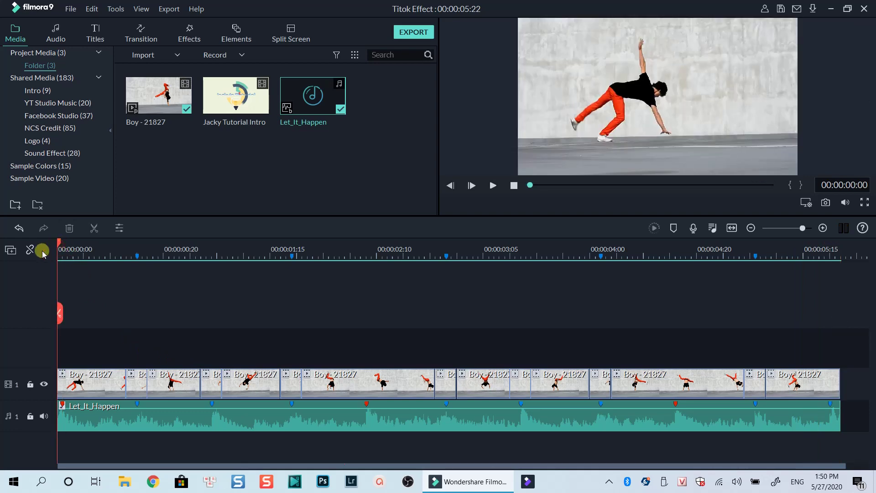
click(138, 386)
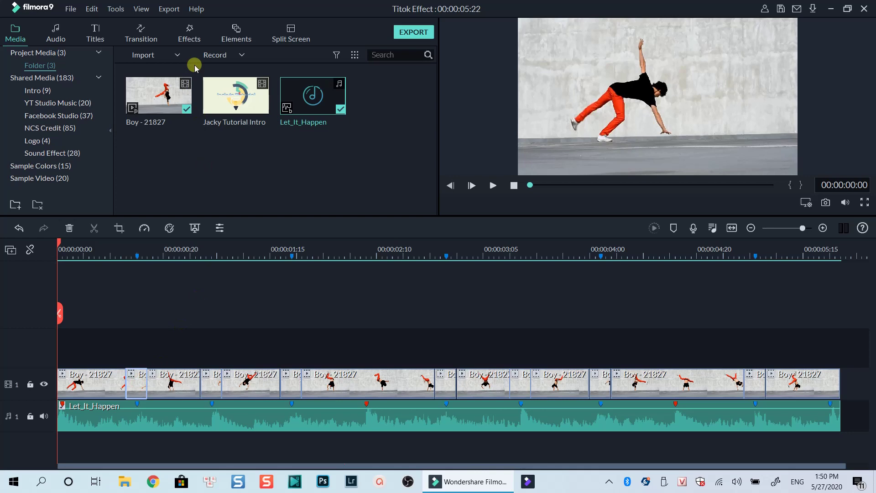
Place Chromatic Aberration from the Effects library on track 2, trimmed to four frames.
click(195, 30)
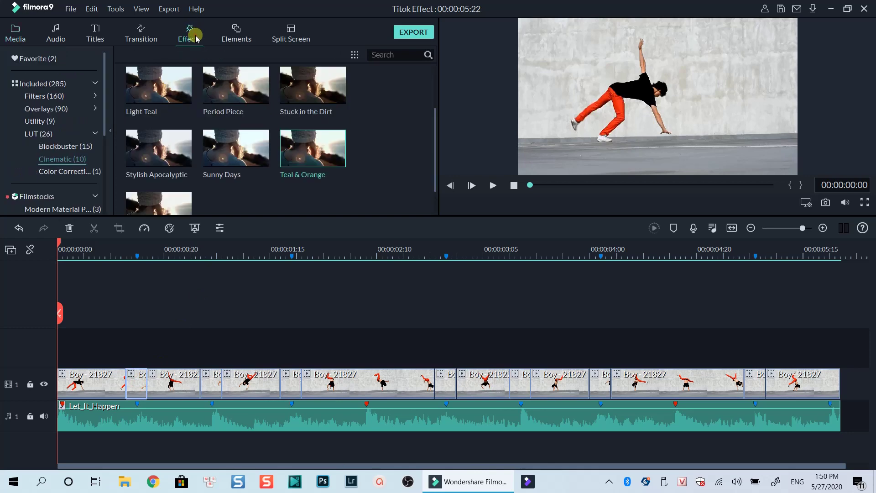
click(42, 84)
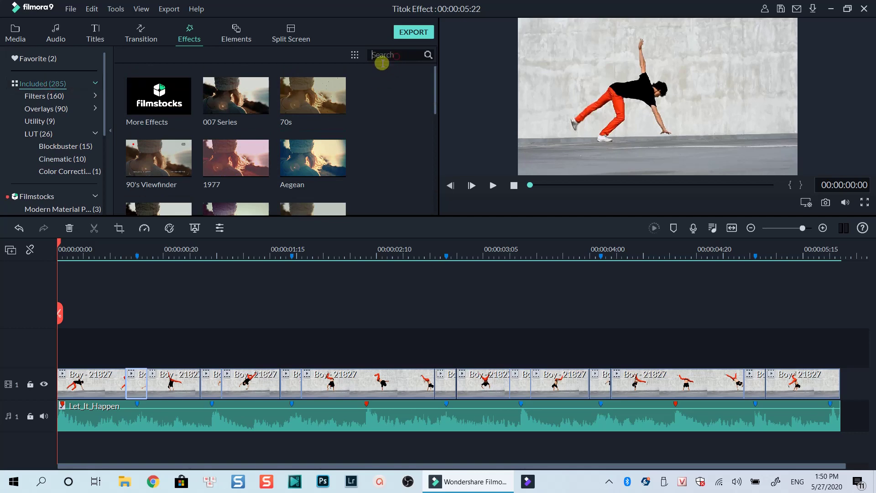
text(ab)
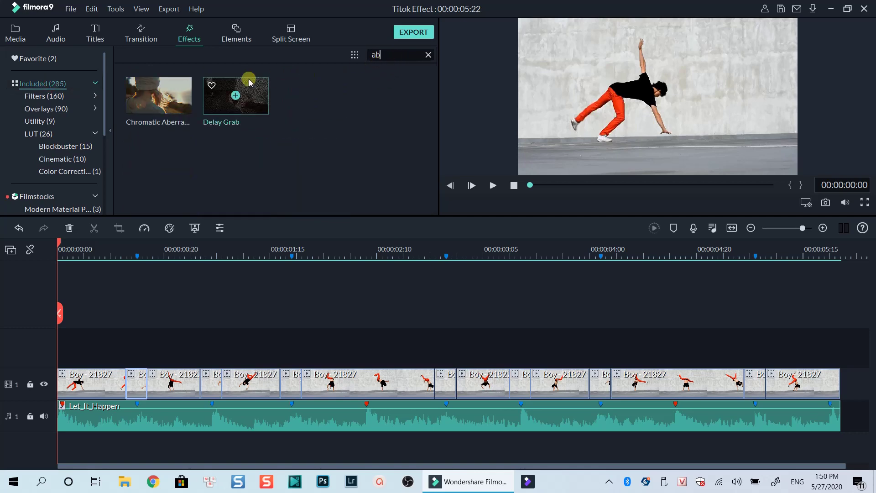
drag(182, 103, 122, 355)
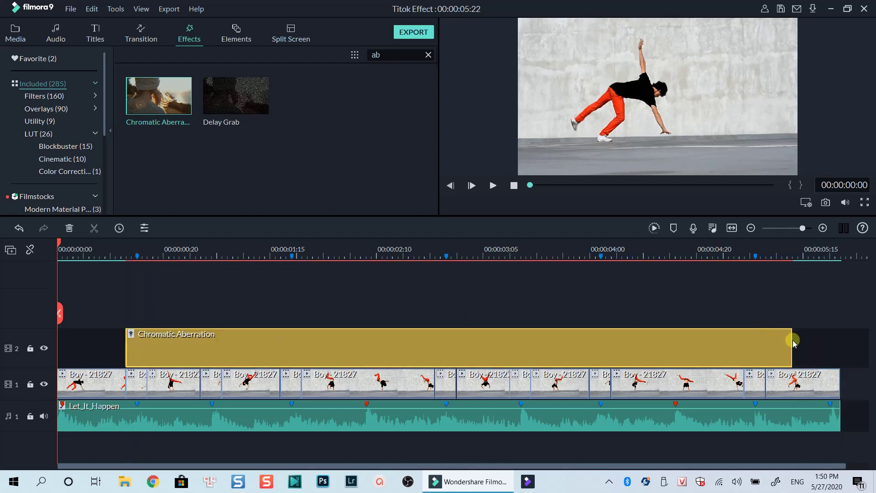
drag(795, 343, 149, 361)
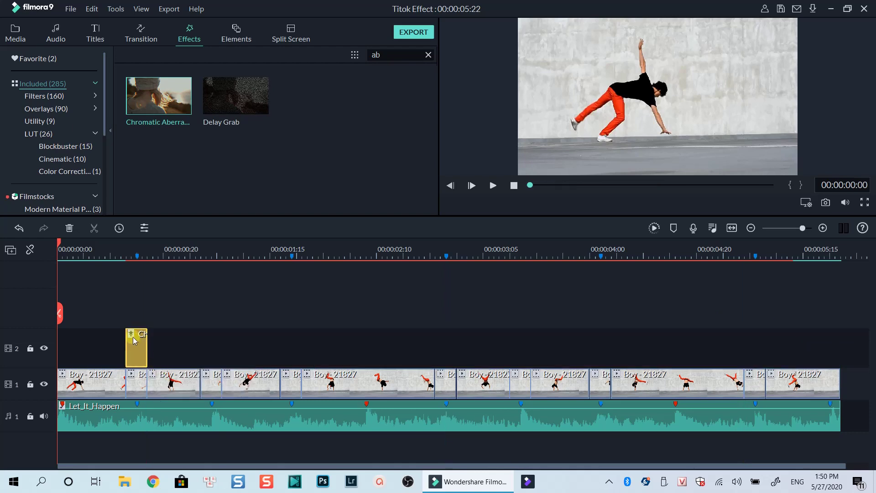
Lock video and audio track 1, then paste aberration copies above the next two clips.
click(32, 387)
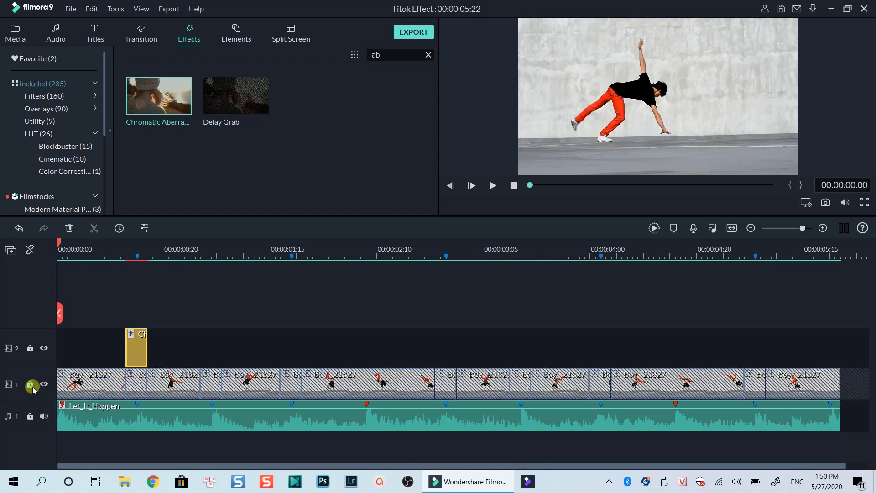
click(31, 415)
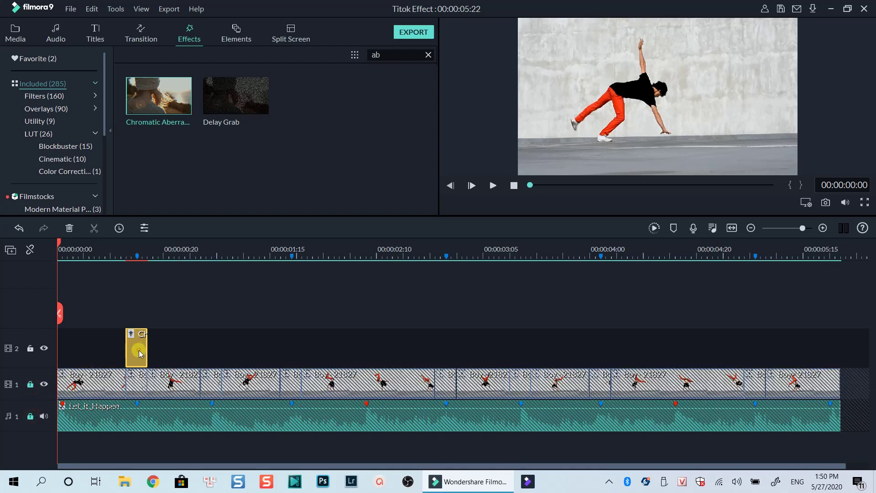
click(199, 255)
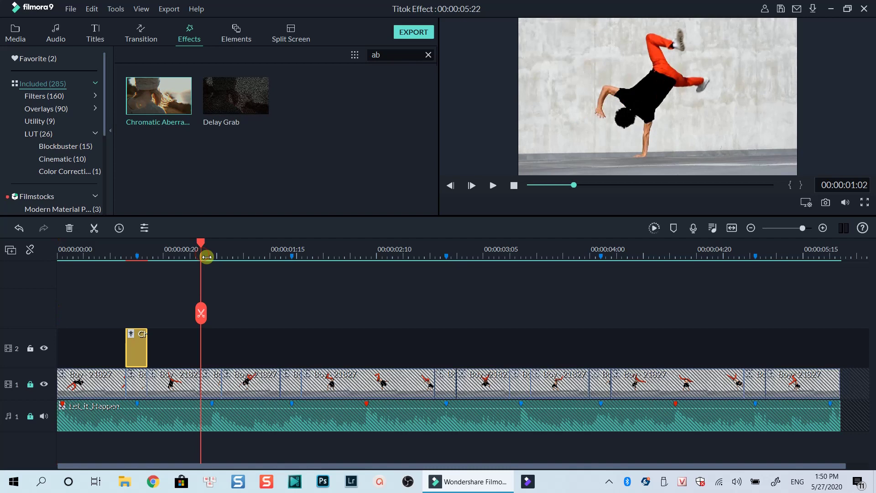
key(alt+a)
click(280, 256)
key(alt+a)
Paste Chromatic Aberration copies above the remaining short clips through five seconds.
click(435, 255)
key(alt+a)
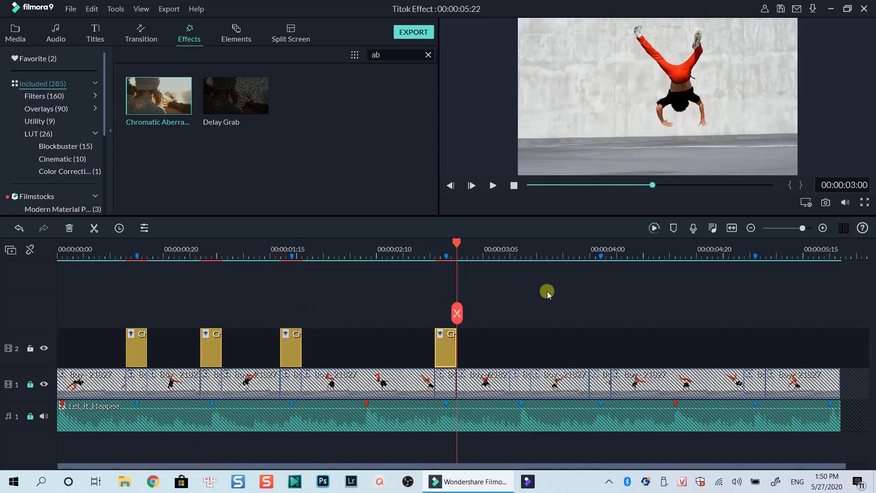
key(alt+a)
click(590, 256)
key(alt+a)
click(744, 255)
key(alt+a)
click(650, 229)
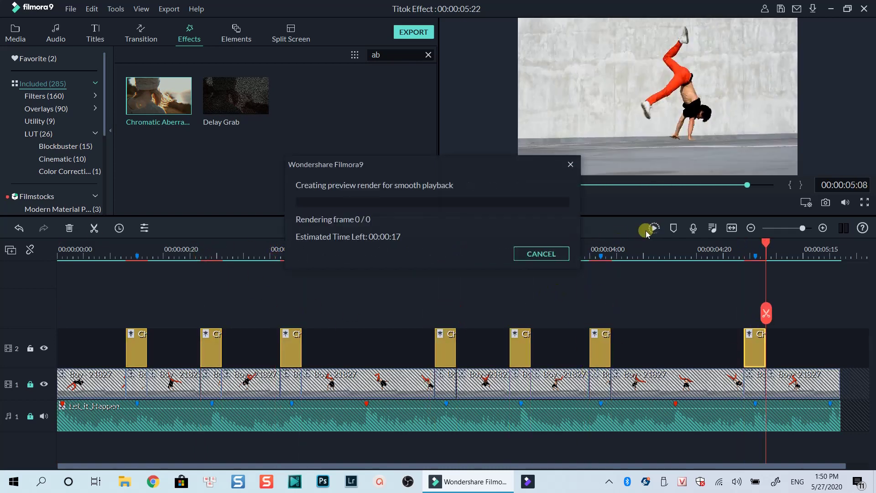
click(57, 246)
key(space)
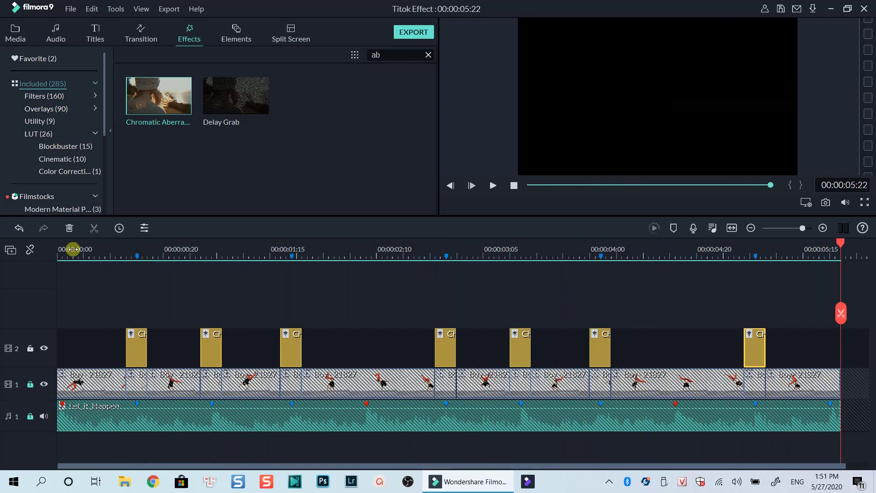
Add Doodle Pack - Element 33 from Elements onto track 3 at the timeline start.
click(72, 249)
scroll(70, 130, down, 5)
click(235, 34)
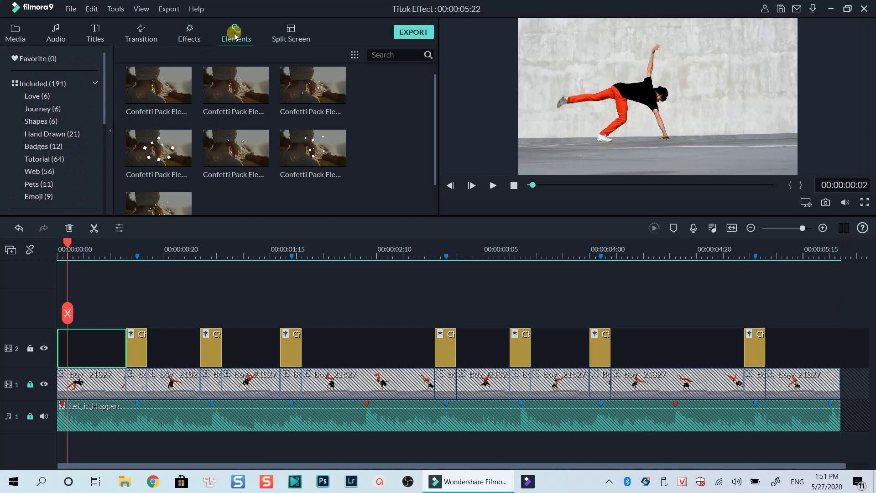
scroll(88, 108, down, 3)
scroll(87, 109, down, 3)
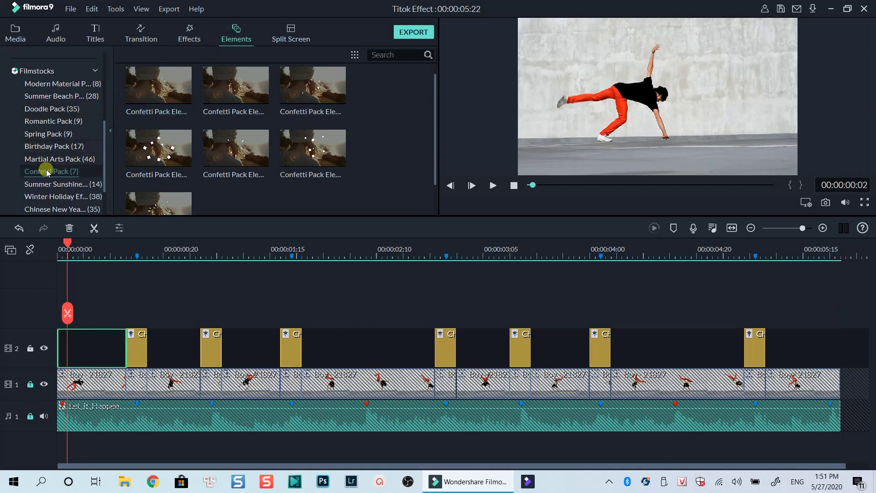
click(45, 108)
scroll(433, 133, down, 3)
drag(313, 132, 182, 301)
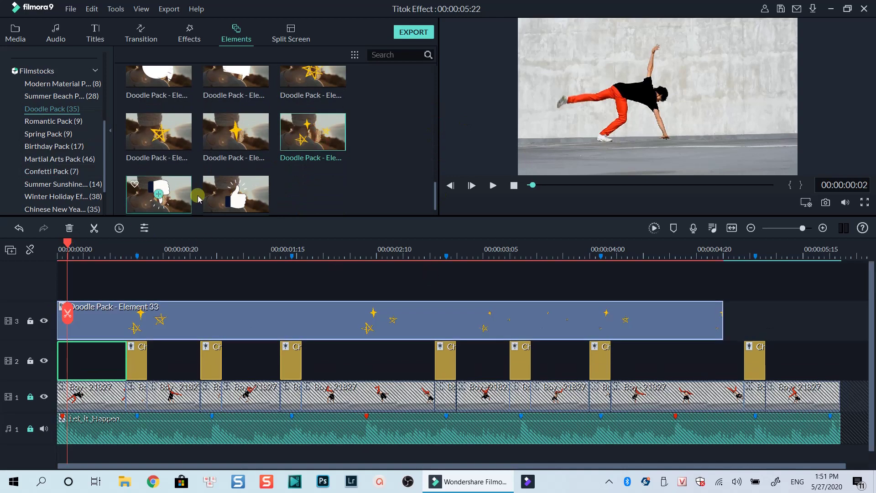
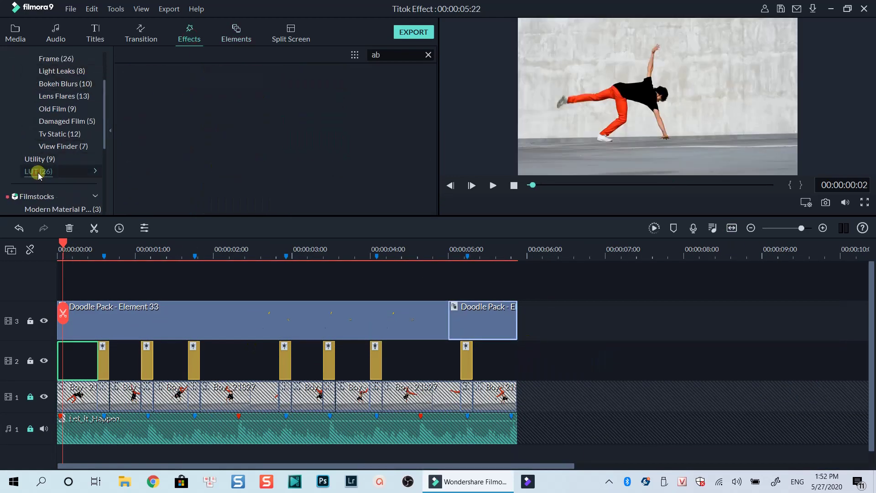
Place the Cinematic Teal & Orange LUT on a new track and stretch it to the video's end.
click(38, 174)
click(427, 54)
drag(312, 108, 169, 302)
drag(450, 321, 516, 321)
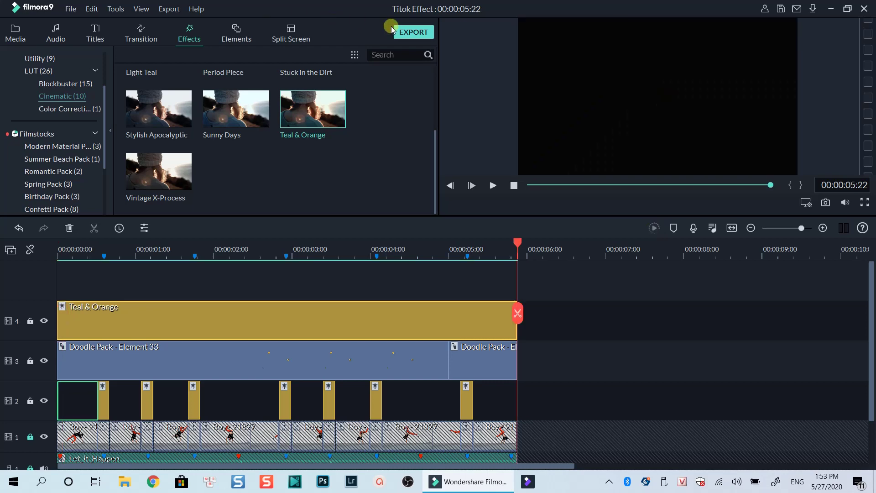
Export the project as MP4 named 'tiktok' with a 24 fps frame rate.
click(411, 32)
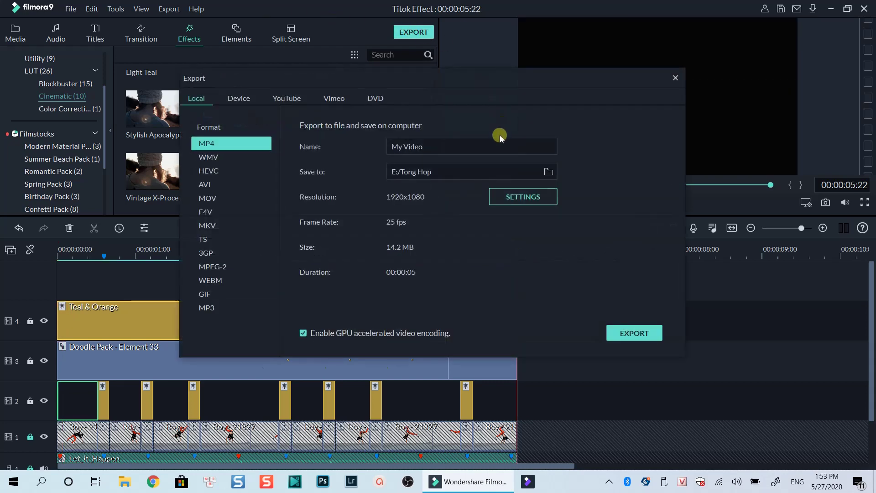
drag(449, 146, 369, 146)
text(tiktok)
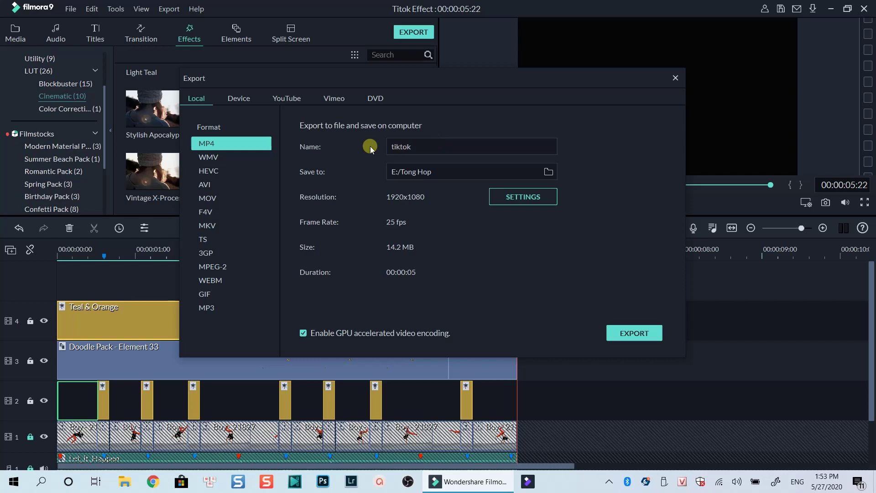
click(521, 198)
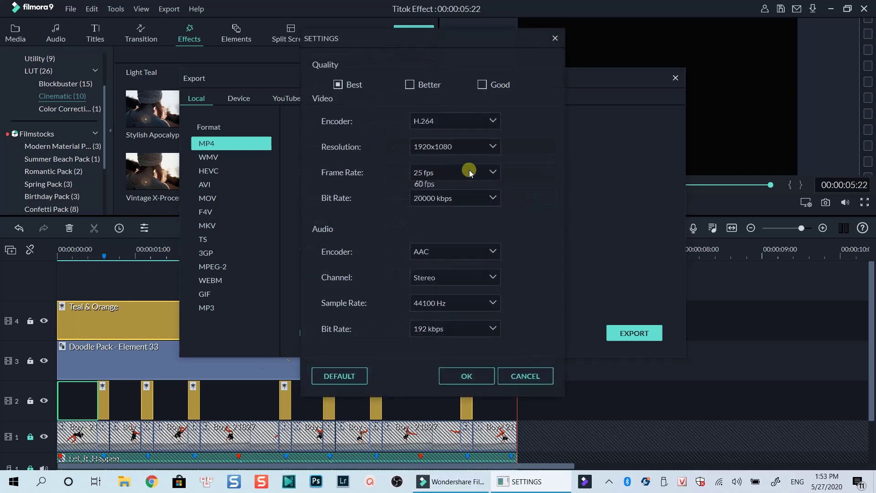
click(442, 210)
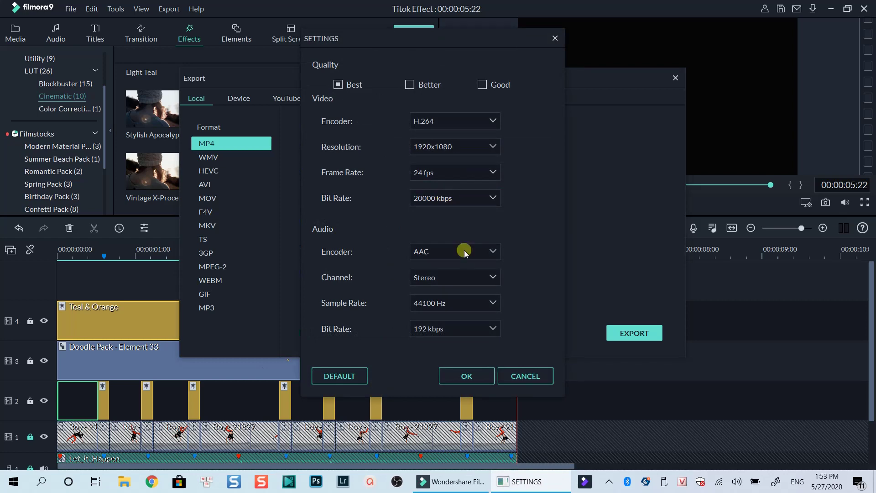
click(466, 376)
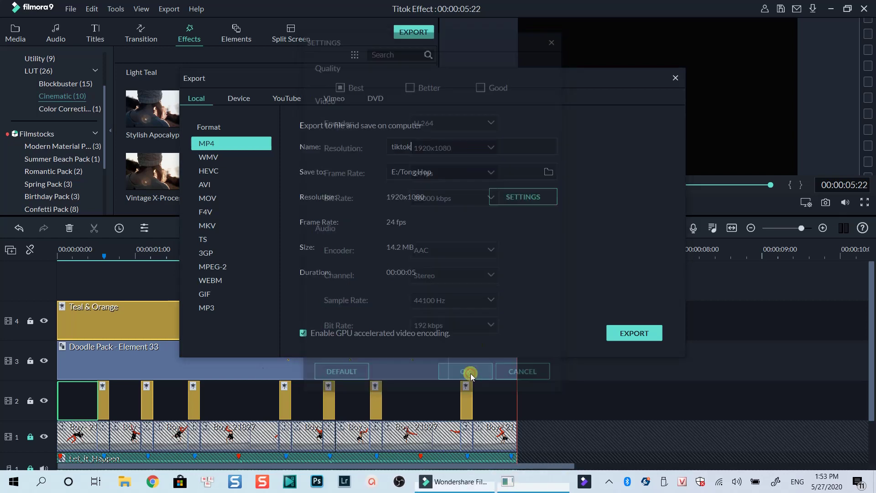
click(628, 336)
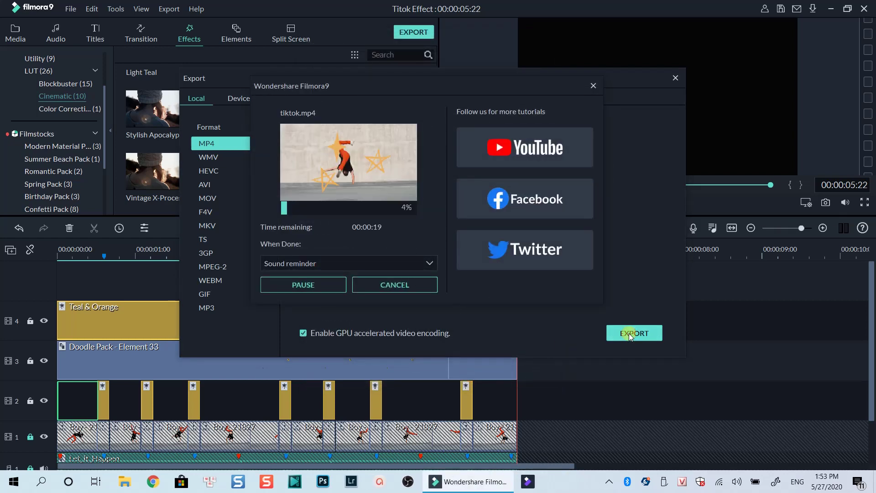